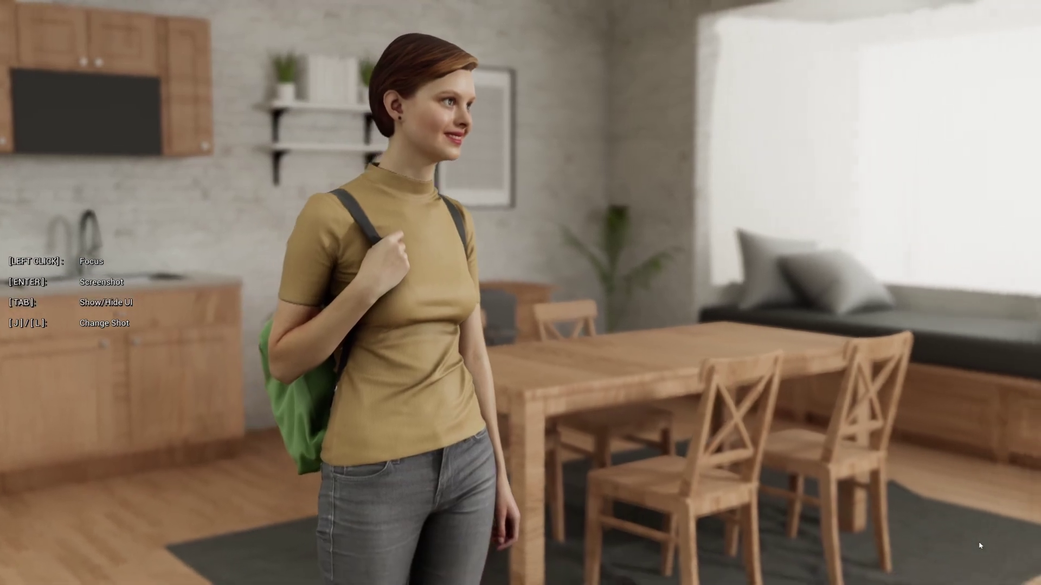
Look over the finished kitchen scene and select the second shot in its shot list.
{"action": "key", "text": "Tab"}
{"action": "left_click", "coordinate": [824, 135]}
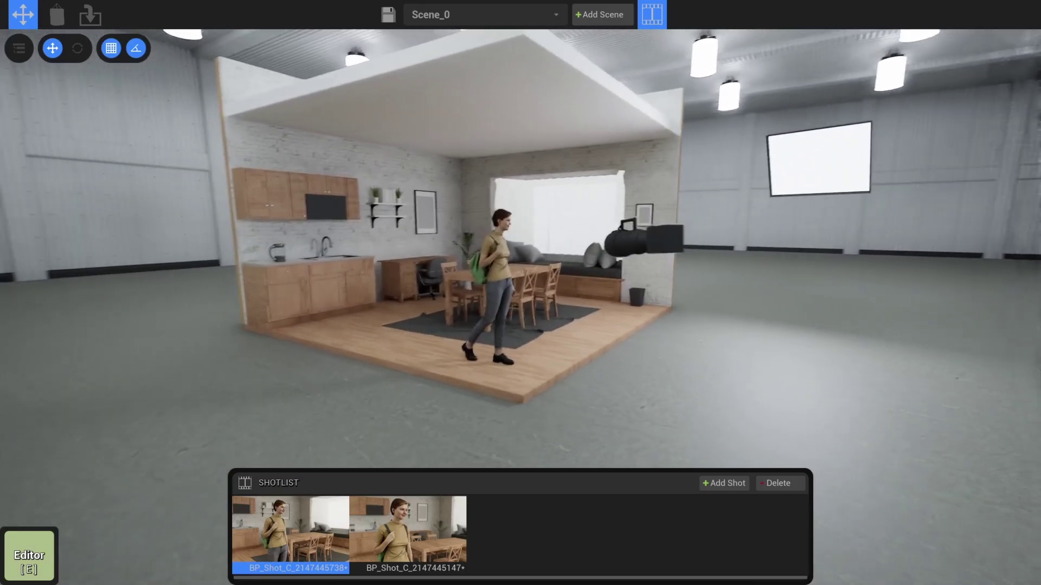
{"action": "left_click", "coordinate": [407, 534]}
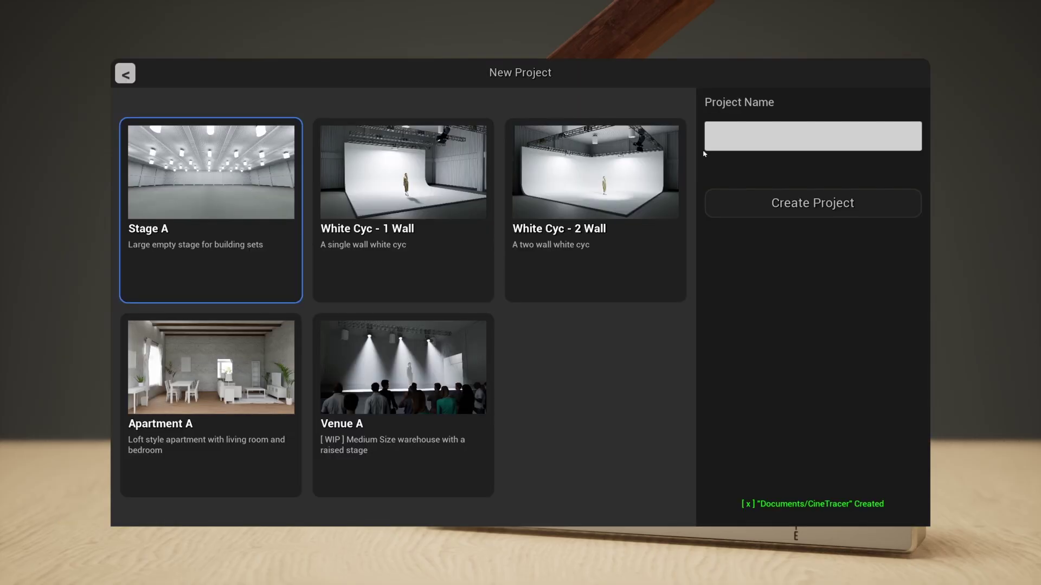
Create a new project named ProjectLivingRoom using the Stage A template.
{"action": "left_click", "coordinate": [754, 133]}
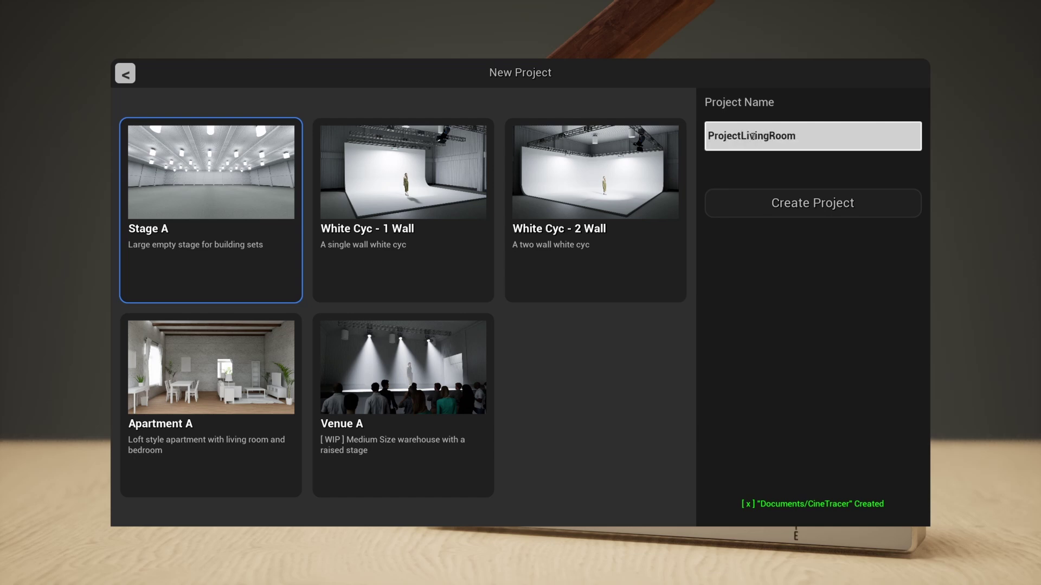
{"action": "left_click", "coordinate": [210, 199]}
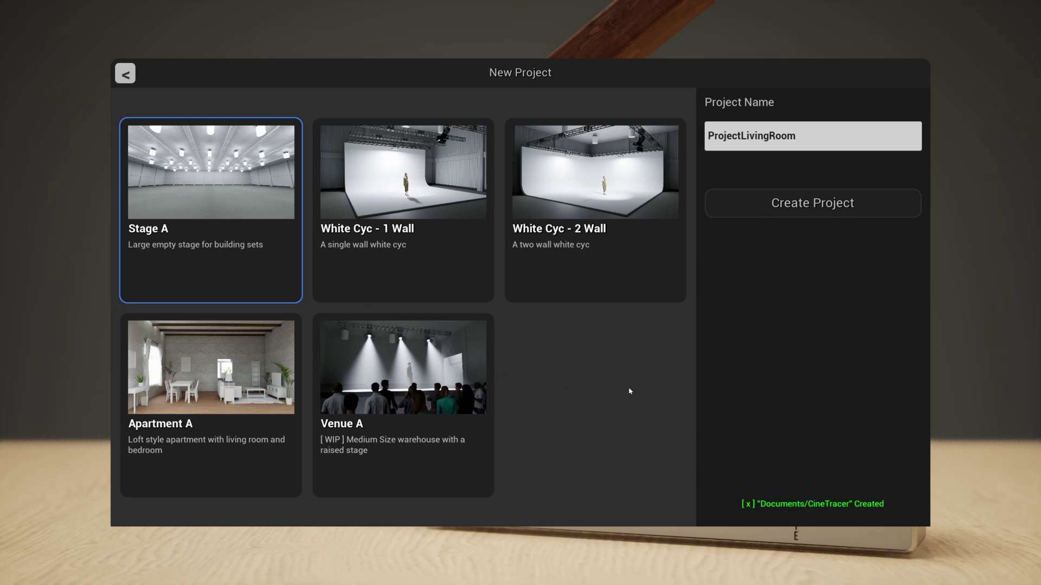
{"action": "left_click", "coordinate": [789, 215]}
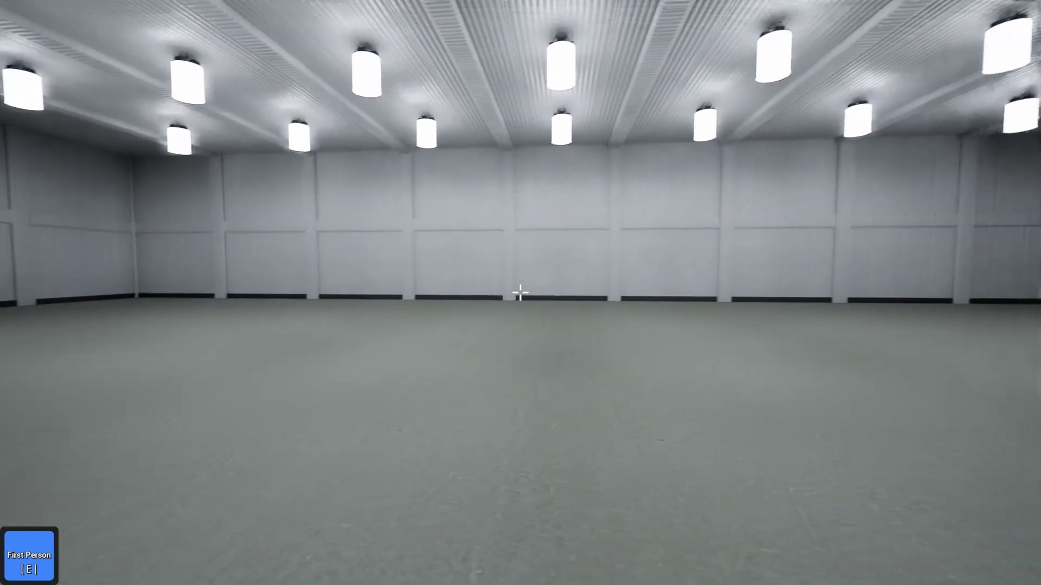
Walk around the empty stage in first person and switch to editor mode.
{"action": "key", "text": "w"}
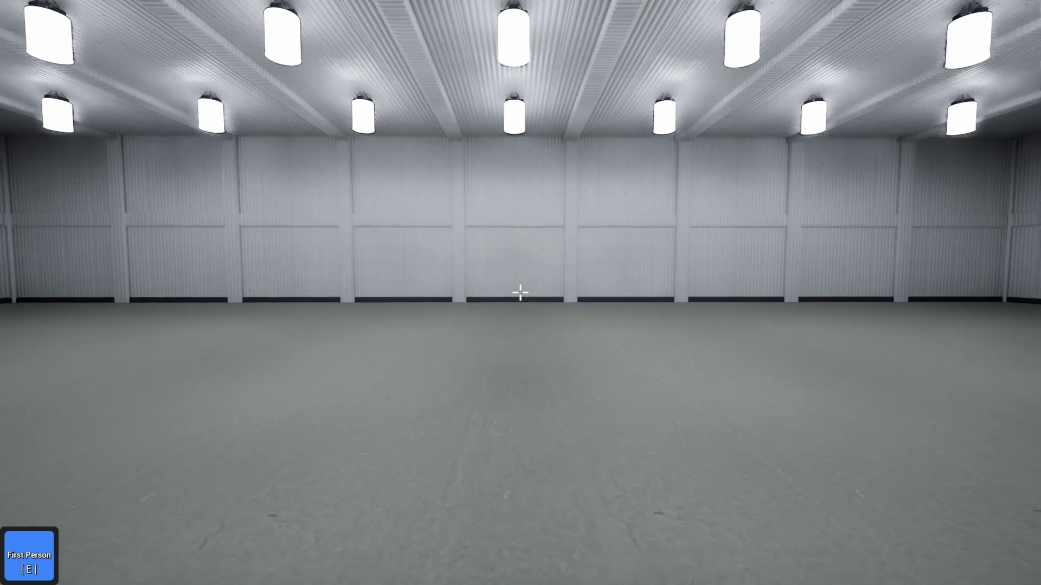
{"action": "key", "text": "s"}
{"action": "key", "text": "w"}
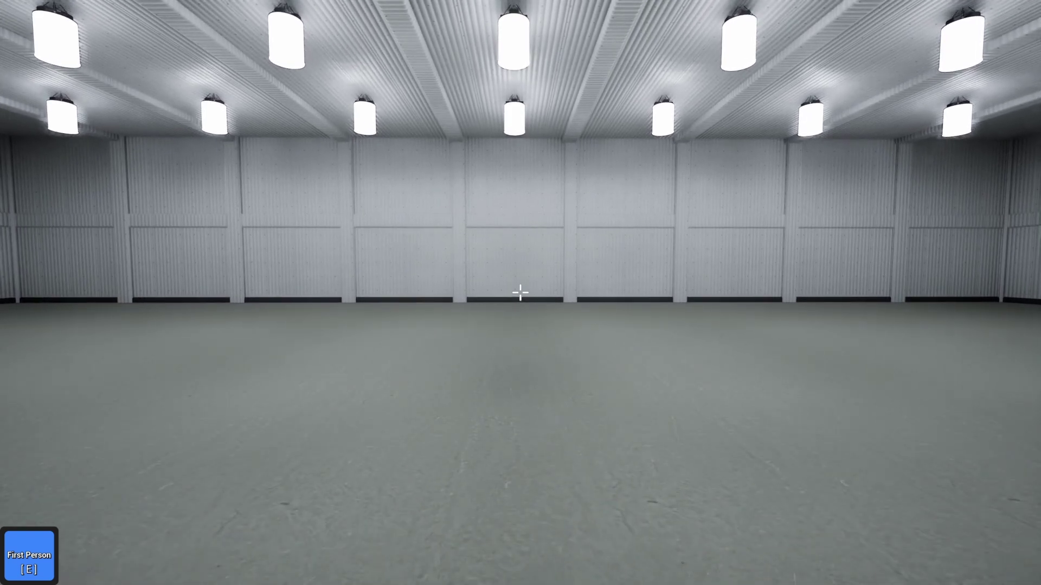
{"action": "key", "text": "e"}
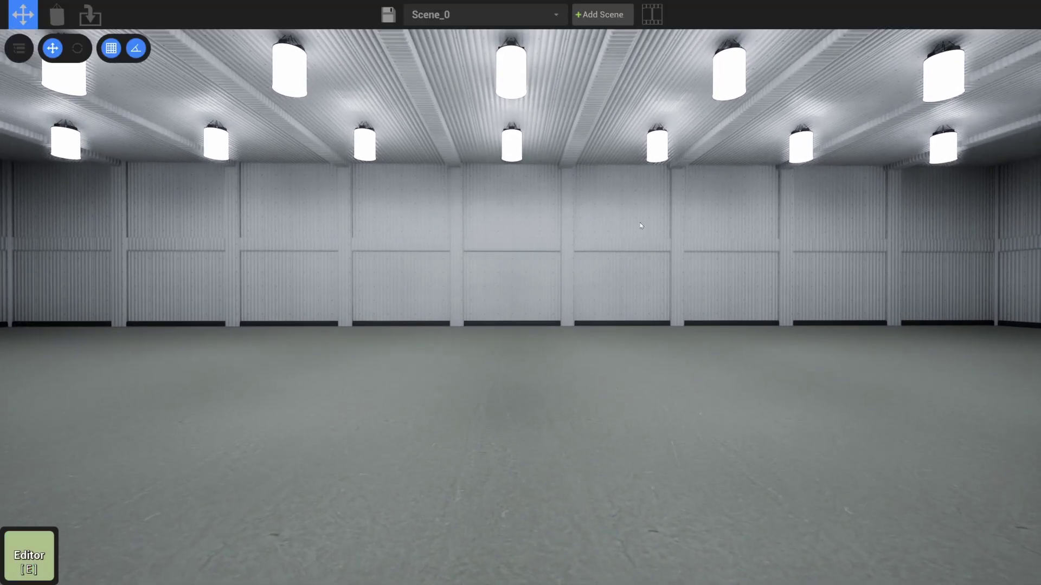
Place a floor piece from the building inventory in the middle of the empty stage.
{"action": "key", "text": "Tab"}
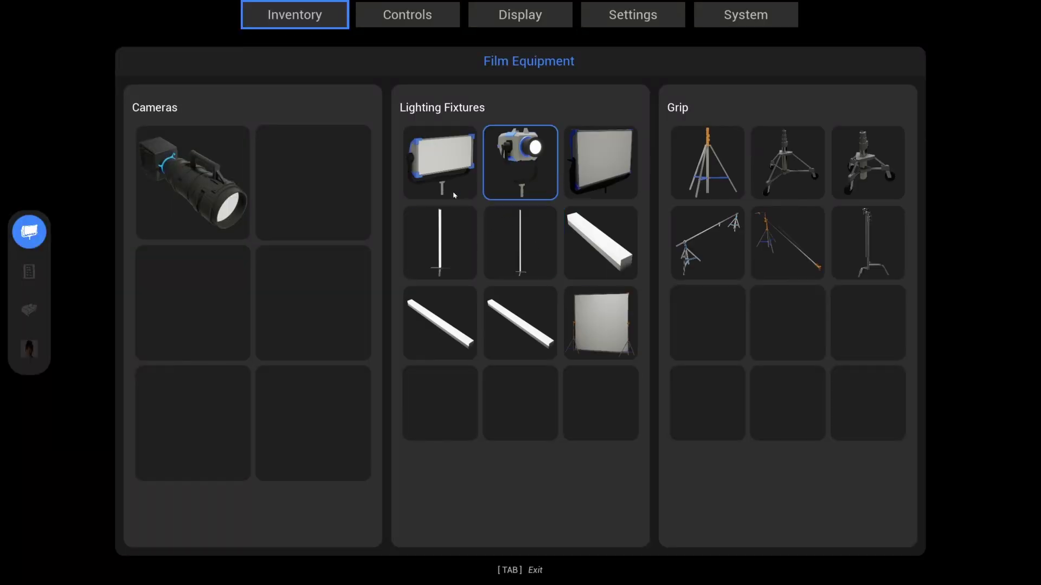
{"action": "left_click", "coordinate": [31, 274]}
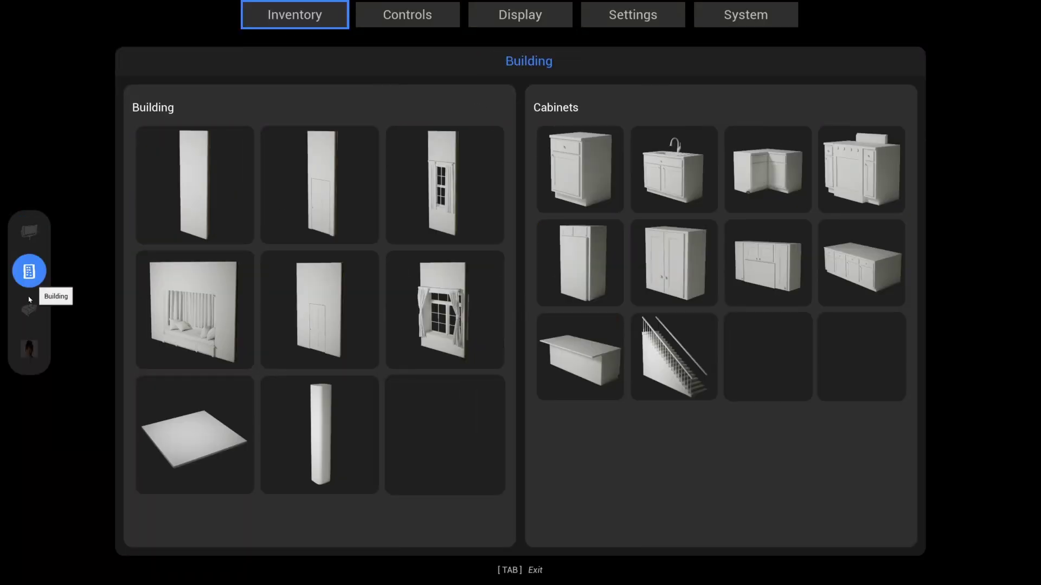
{"action": "left_click", "coordinate": [28, 311]}
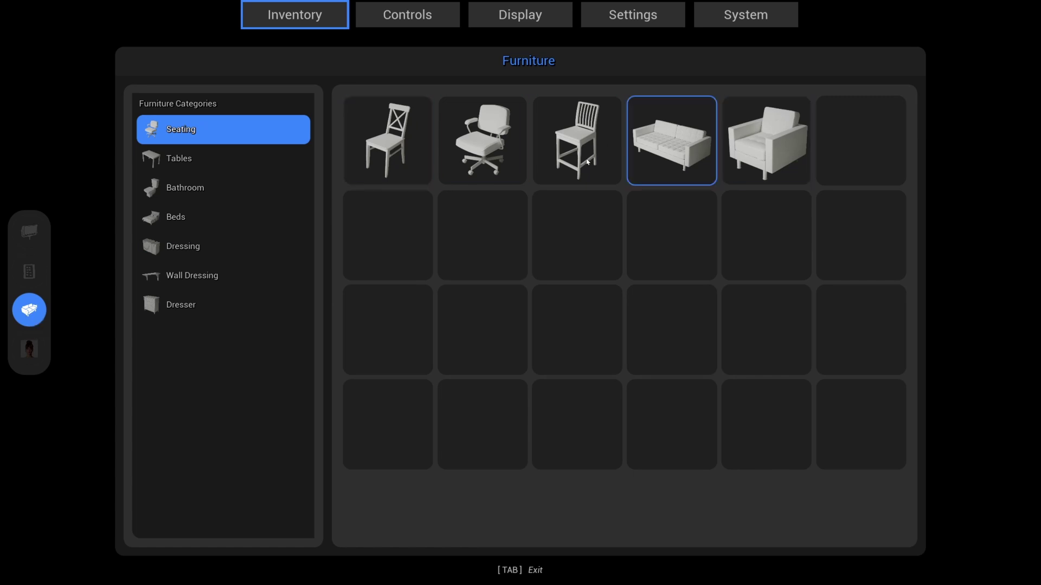
{"action": "left_click", "coordinate": [34, 274]}
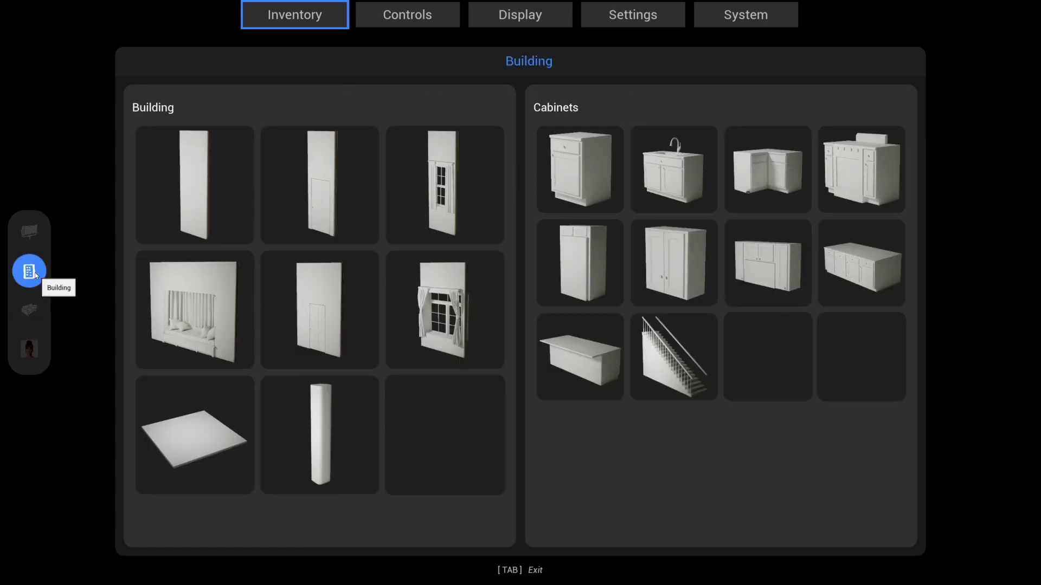
{"action": "left_click", "coordinate": [196, 436]}
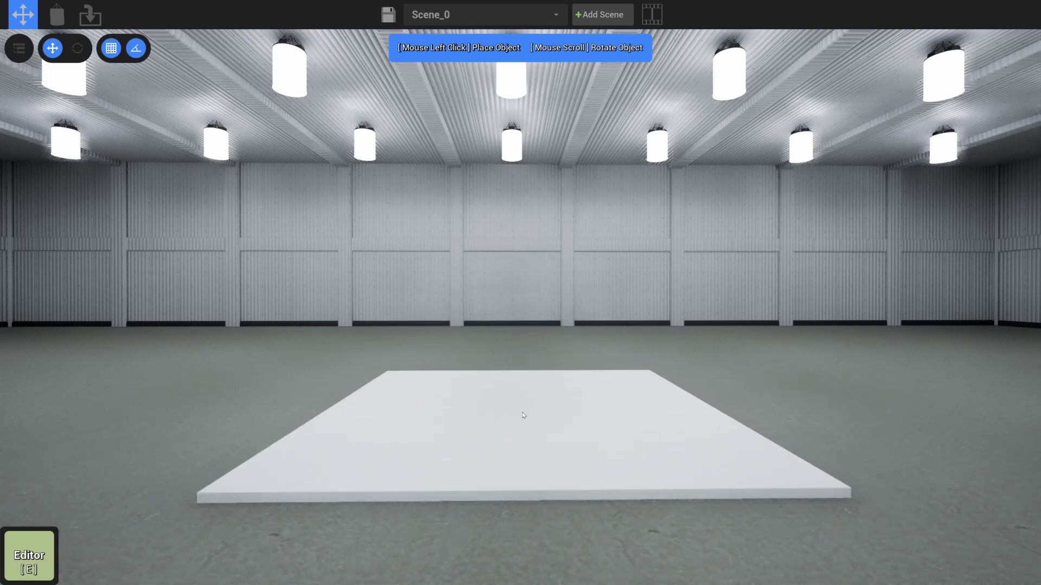
{"action": "left_click", "coordinate": [523, 415]}
Recolour the floor piece bright green with hue 110, saturation 100% and value 100%.
{"action": "key", "text": "a"}
{"action": "right_click_drag", "start_coordinate": [580, 389], "coordinate": [715, 437]}
{"action": "key", "text": "s"}
{"action": "key", "text": "s"}
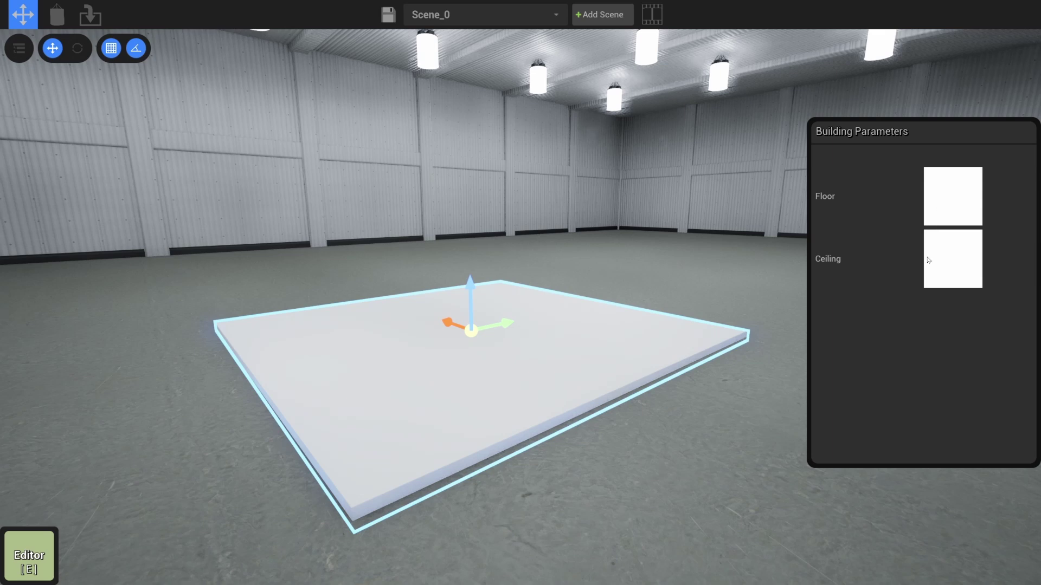
{"action": "key", "text": "d"}
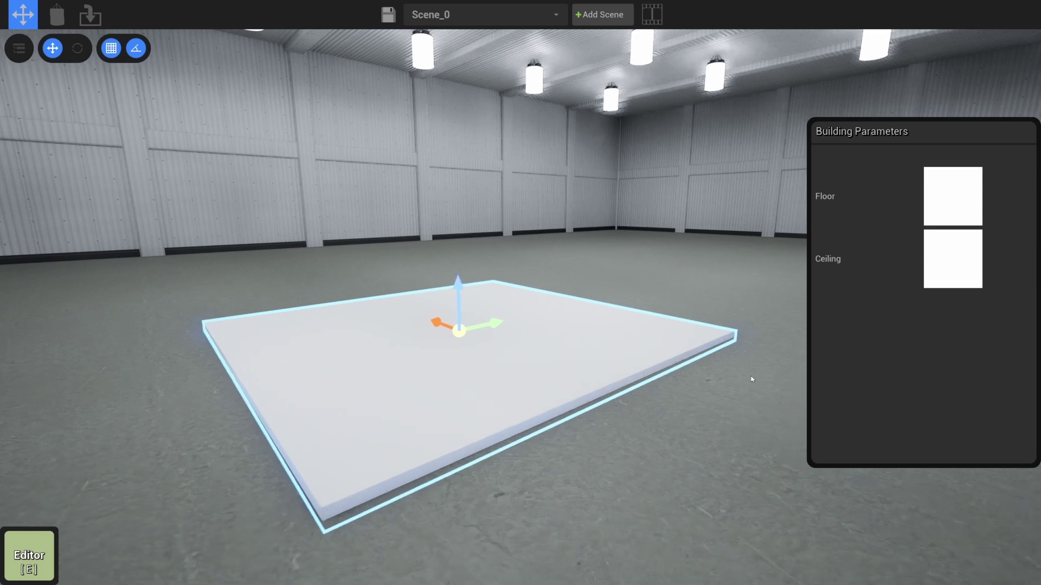
{"action": "left_click", "coordinate": [940, 207]}
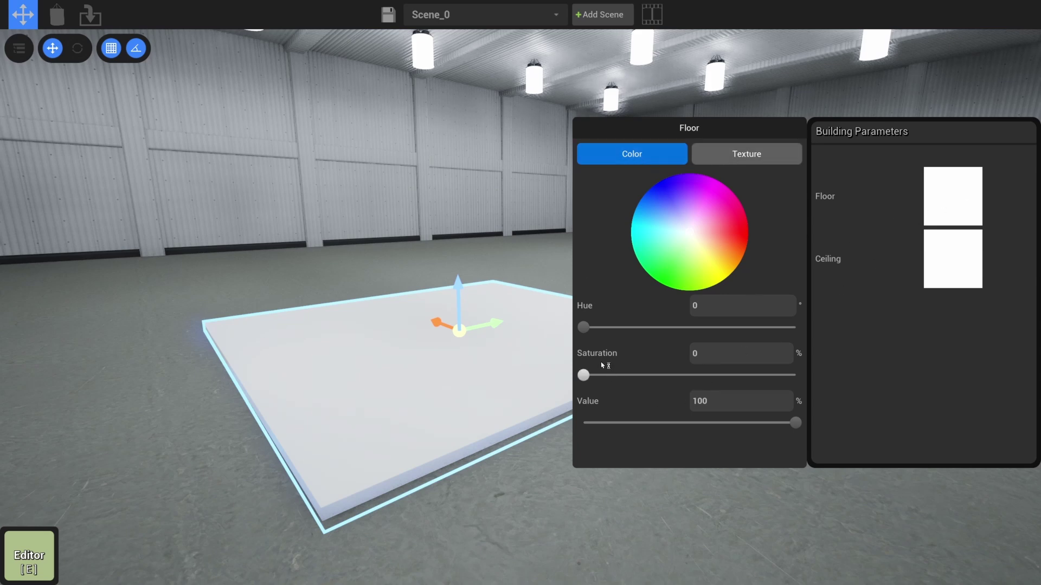
{"action": "left_click_drag", "start_coordinate": [583, 375], "coordinate": [797, 375]}
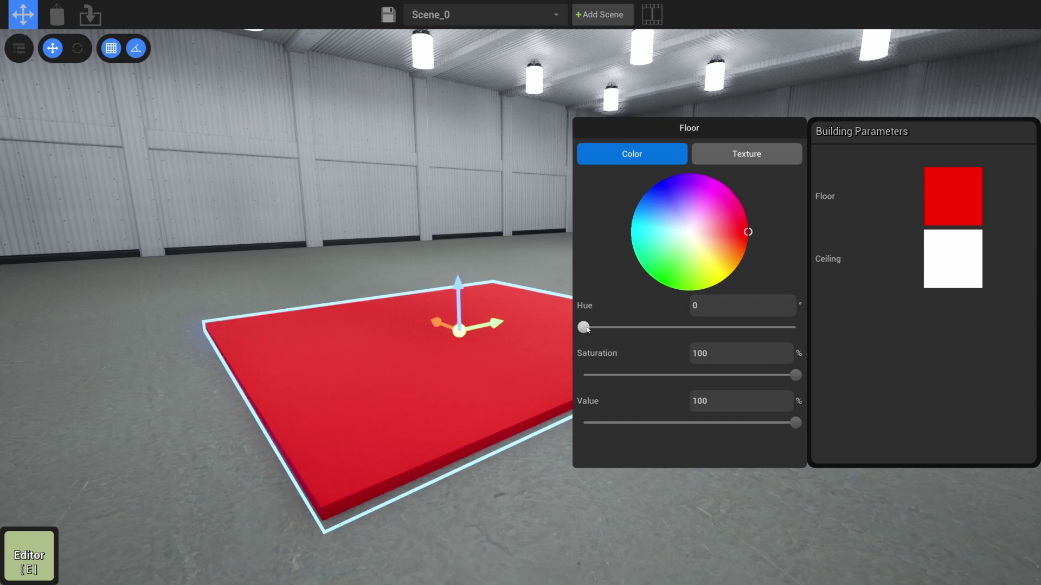
{"action": "left_click_drag", "start_coordinate": [588, 329], "coordinate": [647, 329]}
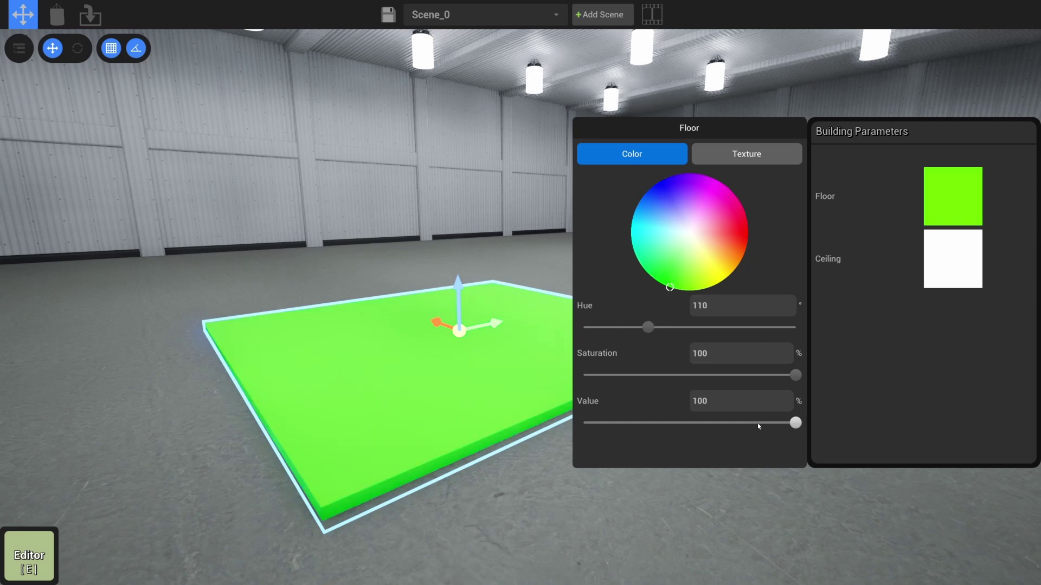
{"action": "left_click_drag", "start_coordinate": [758, 427], "coordinate": [821, 425]}
Tone the floor colour down to a golden brown with hue 33, saturation 89% and value 41%.
{"action": "mouse_move", "coordinate": [794, 375]}
{"action": "left_mouse_down"}
{"action": "mouse_move", "coordinate": [632, 375]}
{"action": "mouse_move", "coordinate": [801, 375]}
{"action": "left_mouse_up"}
{"action": "left_click_drag", "start_coordinate": [648, 328], "coordinate": [613, 328]}
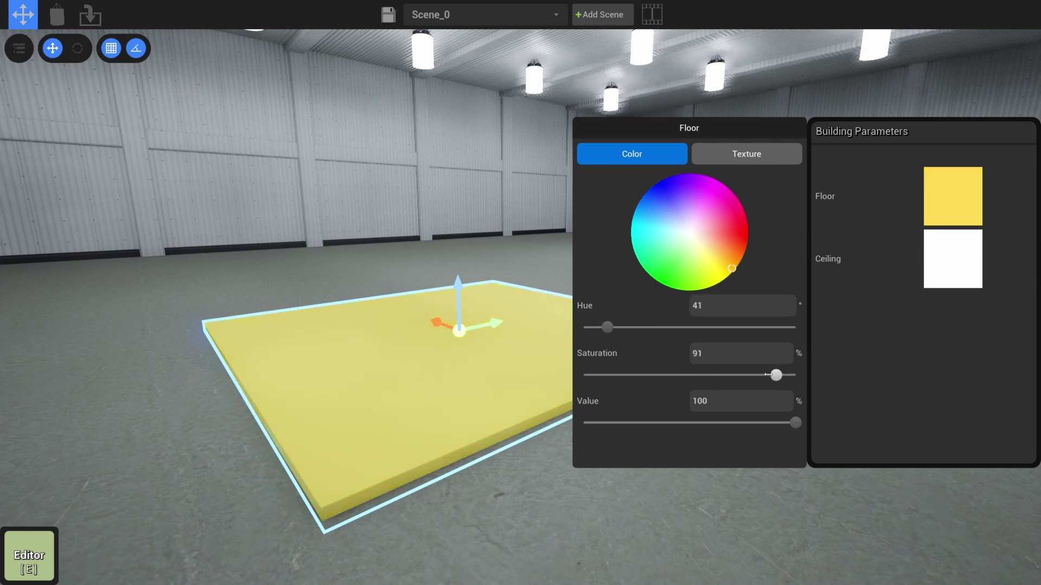
{"action": "left_click_drag", "start_coordinate": [768, 374], "coordinate": [745, 375]}
{"action": "left_click_drag", "start_coordinate": [797, 429], "coordinate": [638, 423]}
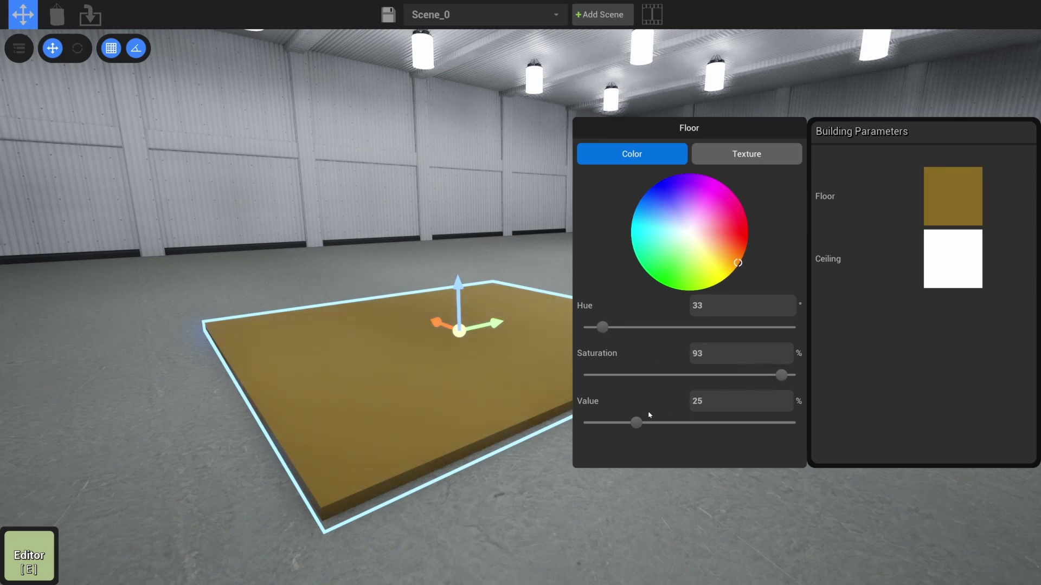
{"action": "left_click_drag", "start_coordinate": [638, 424], "coordinate": [677, 429]}
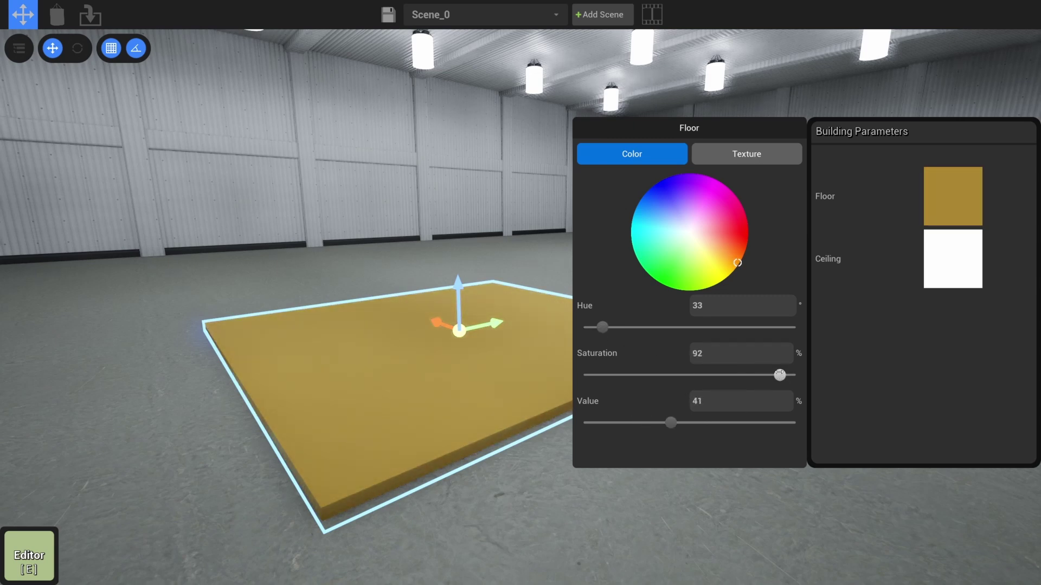
{"action": "left_click", "coordinate": [478, 392]}
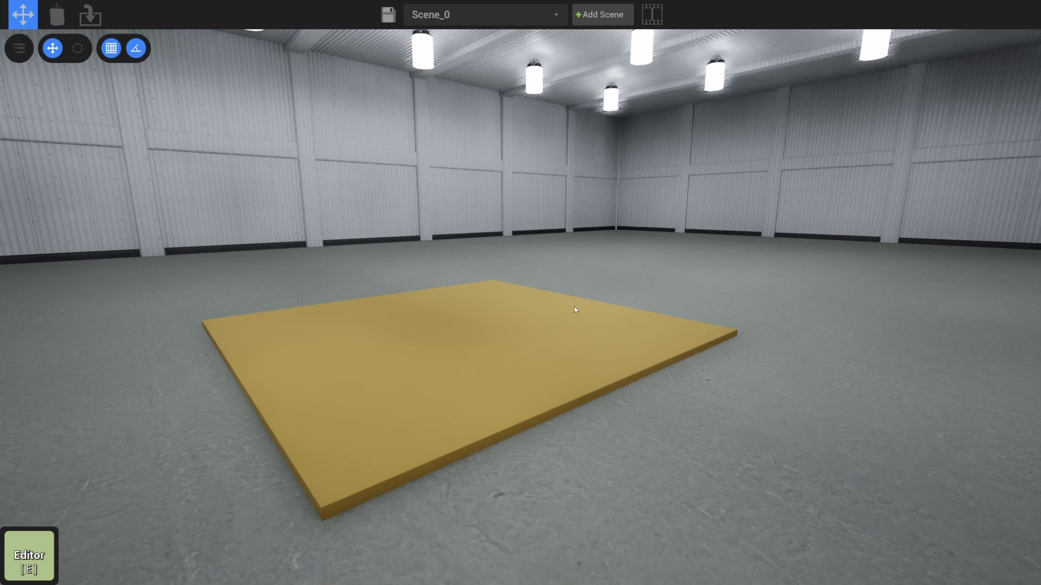
Try several brick and stone textures on the floor, settling on the light wood plank texture.
{"action": "left_click", "coordinate": [542, 351]}
{"action": "left_click", "coordinate": [957, 200]}
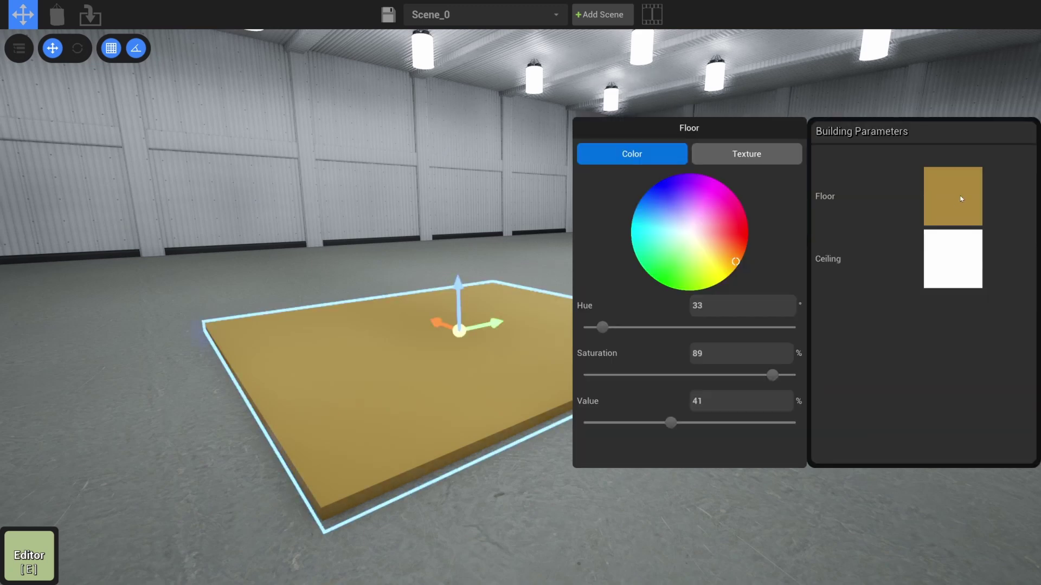
{"action": "left_click", "coordinate": [754, 157]}
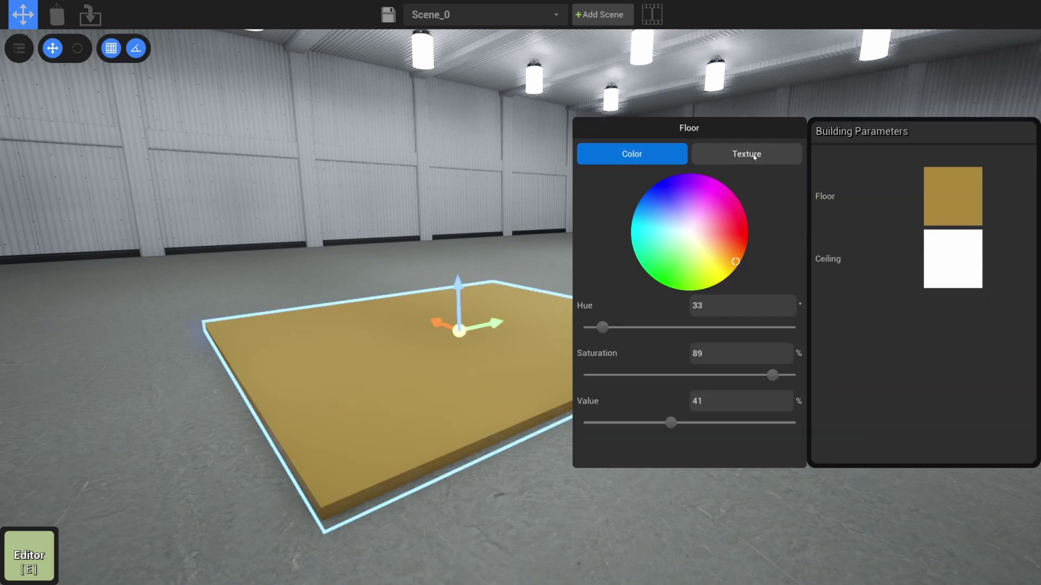
{"action": "left_click", "coordinate": [682, 229]}
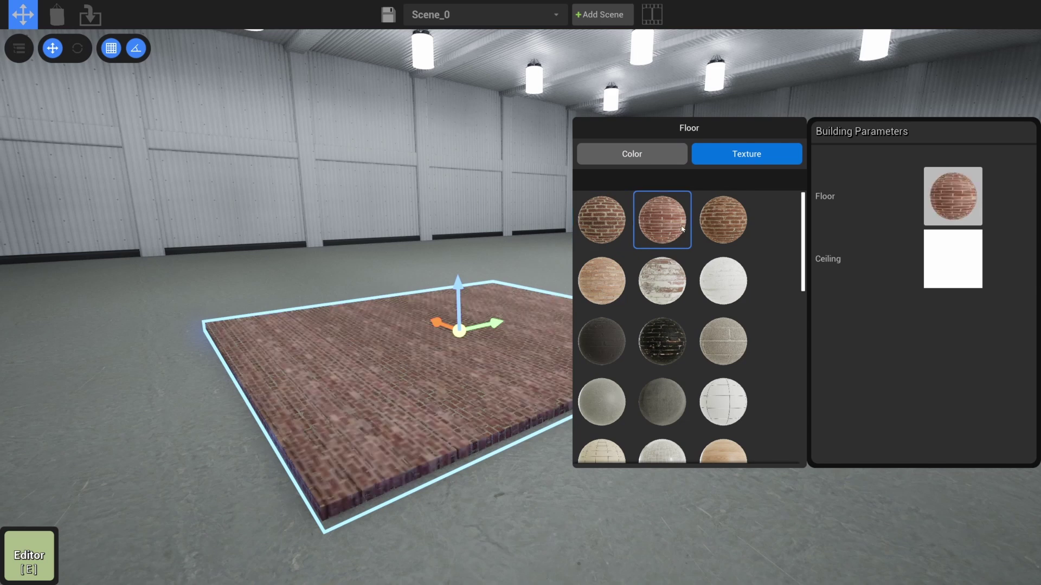
{"action": "left_click", "coordinate": [723, 240]}
{"action": "left_click", "coordinate": [662, 281]}
{"action": "left_click", "coordinate": [609, 276]}
{"action": "left_click", "coordinate": [727, 285]}
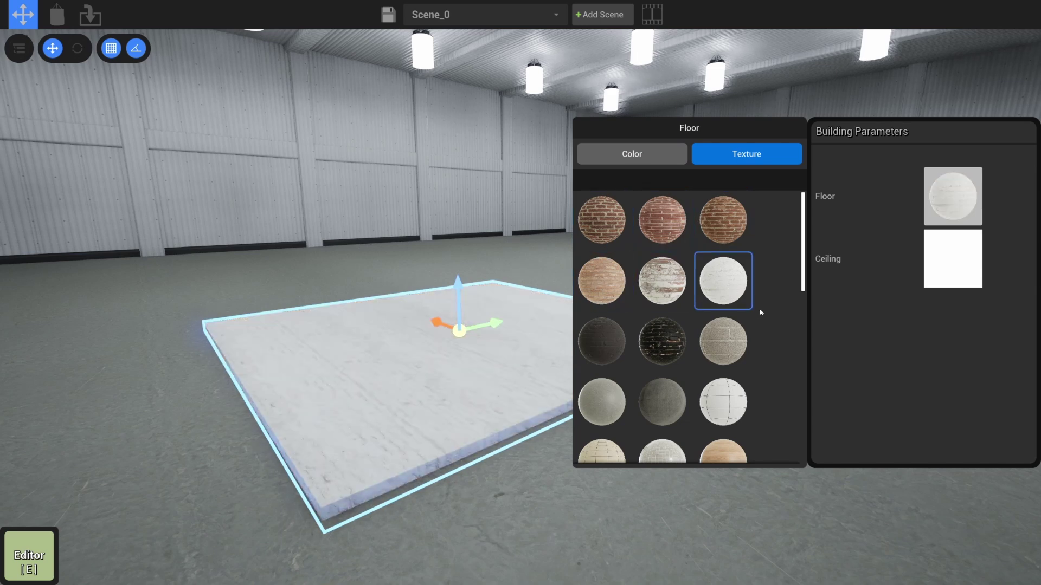
{"action": "scroll", "coordinate": [760, 313], "scroll_direction": "down", "scroll_amount": 5}
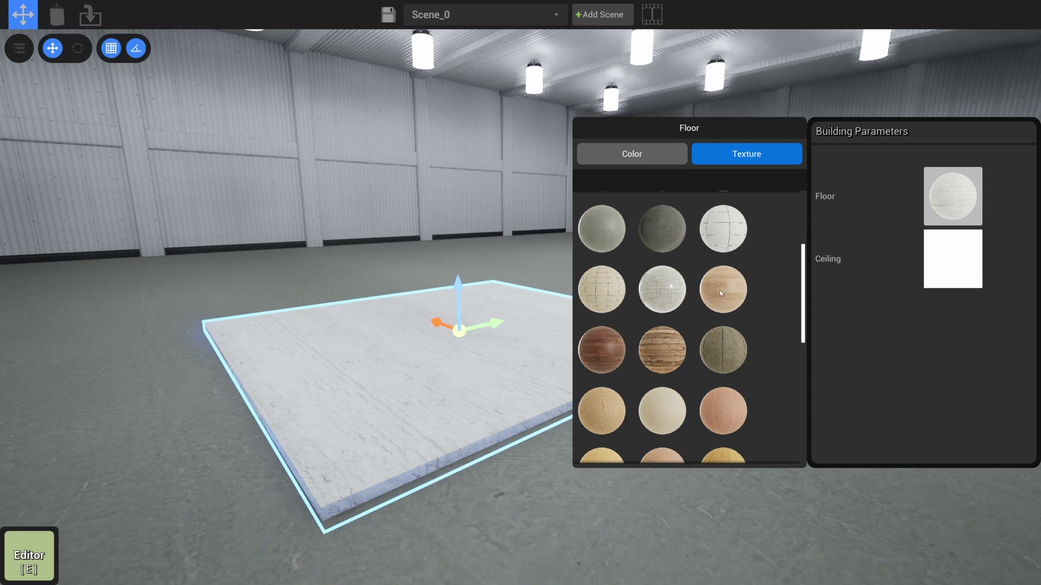
{"action": "left_click", "coordinate": [720, 293]}
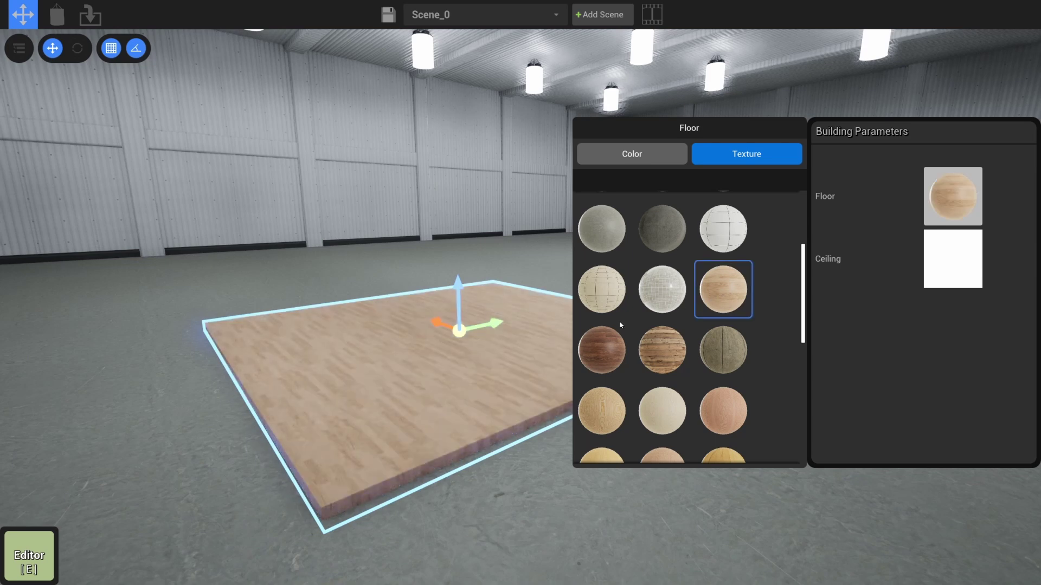
{"action": "key", "text": "Escape"}
Place a plain wall panel at the floor's corner, rotated so its finished white side faces inward.
{"action": "right_click_drag", "start_coordinate": [597, 298], "coordinate": [522, 304]}
{"action": "key", "text": "w"}
{"action": "key", "text": "Tab"}
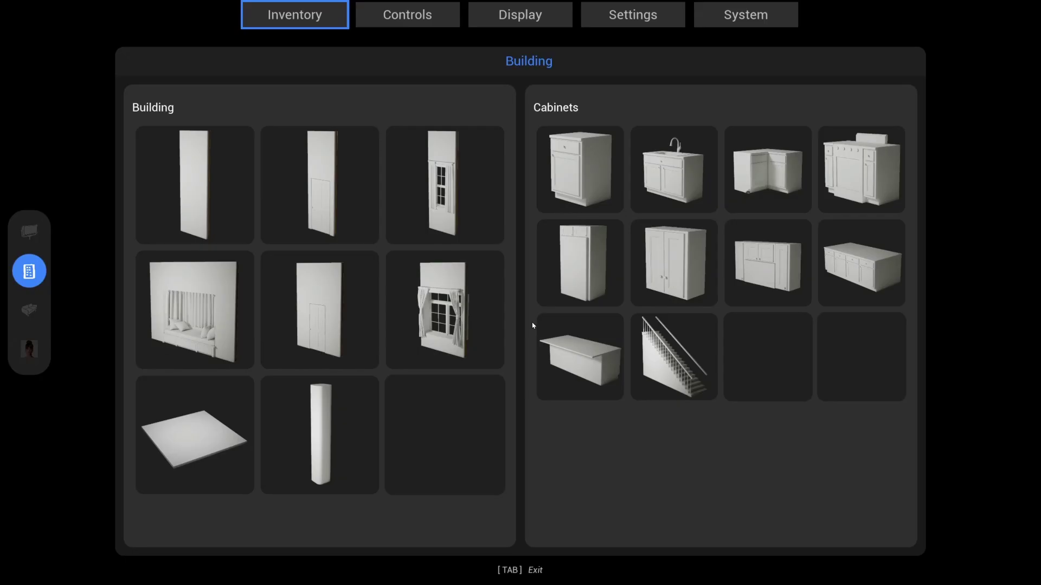
{"action": "left_click", "coordinate": [212, 208]}
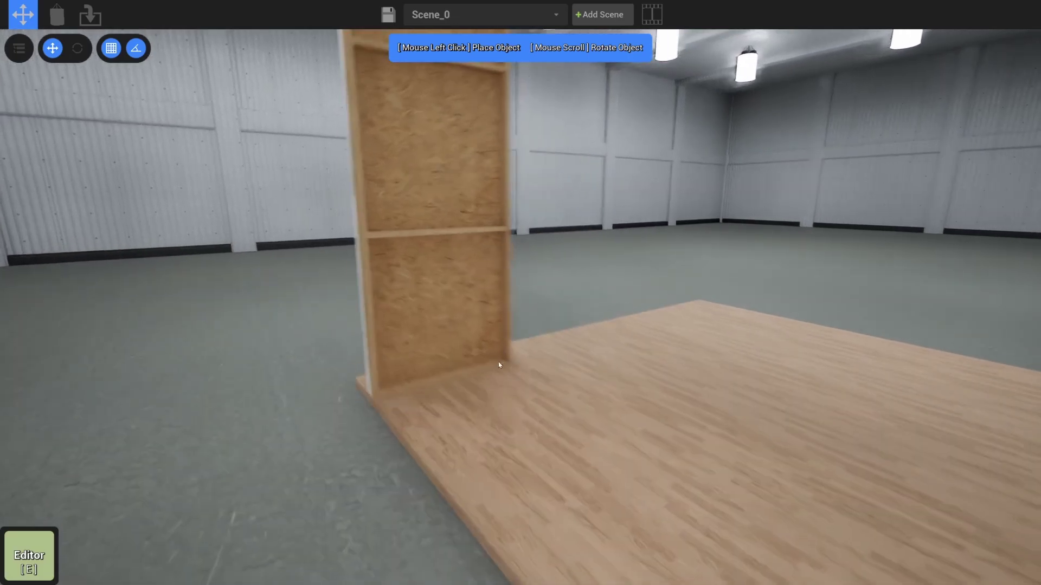
{"action": "scroll", "coordinate": [444, 374], "scroll_direction": "down", "scroll_amount": 2}
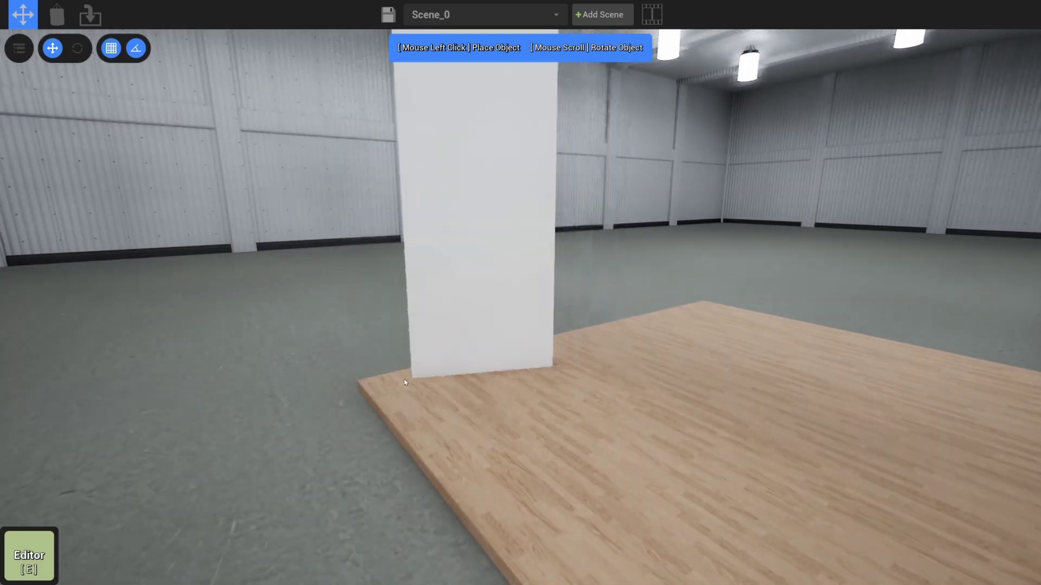
{"action": "left_click", "coordinate": [367, 392]}
Add a second plain wall panel flush beside the first one along the same floor edge.
{"action": "key", "text": "d"}
{"action": "right_click_drag", "start_coordinate": [556, 373], "coordinate": [554, 372]}
{"action": "key", "text": "Tab"}
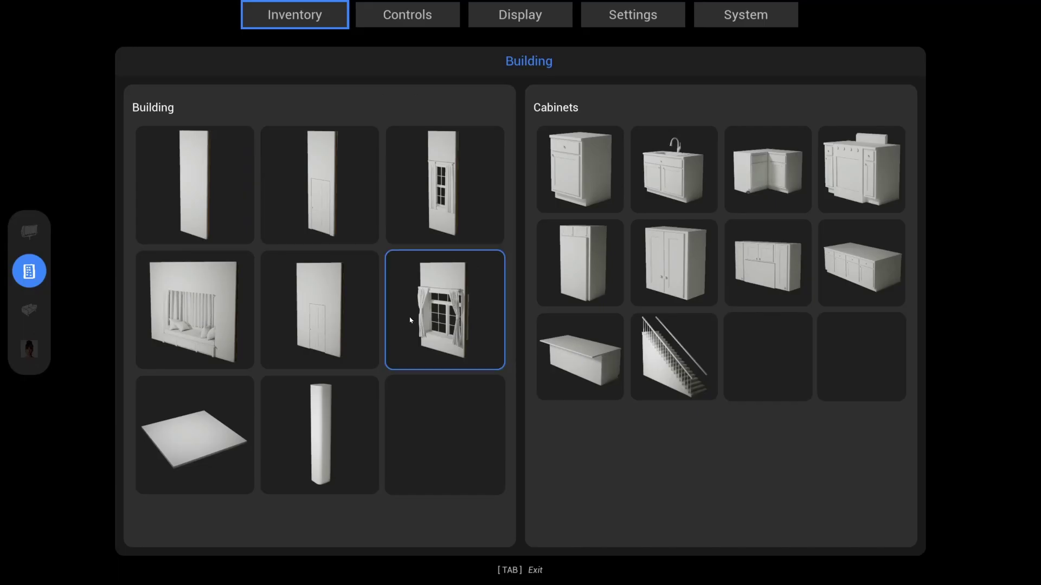
{"action": "left_click", "coordinate": [434, 312]}
{"action": "scroll", "coordinate": [440, 394], "scroll_direction": "down", "scroll_amount": 1}
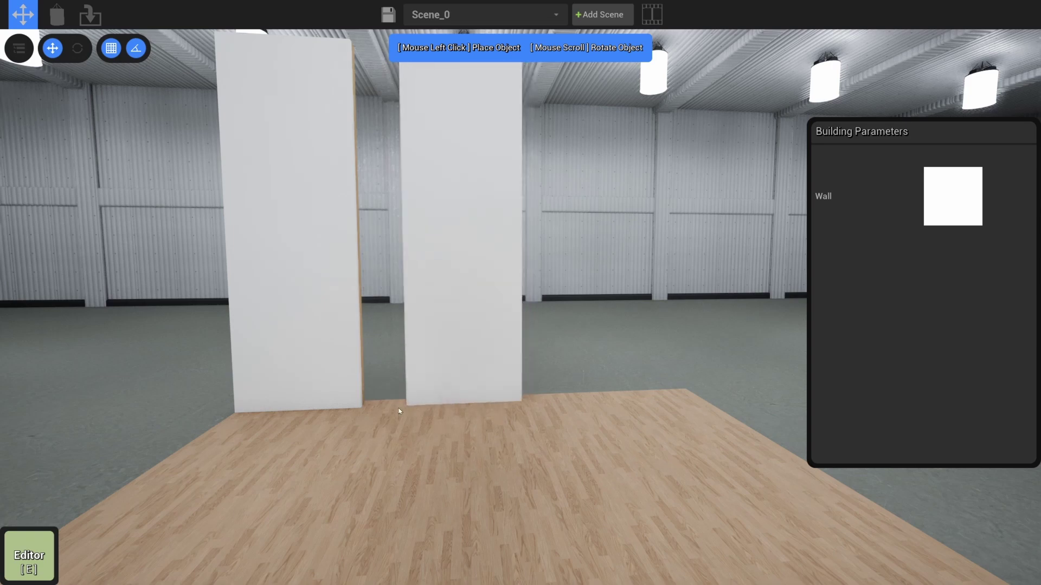
{"action": "left_click", "coordinate": [366, 407]}
Add a third plain wall panel flush beside the second one along the same floor edge.
{"action": "key", "text": "Tab"}
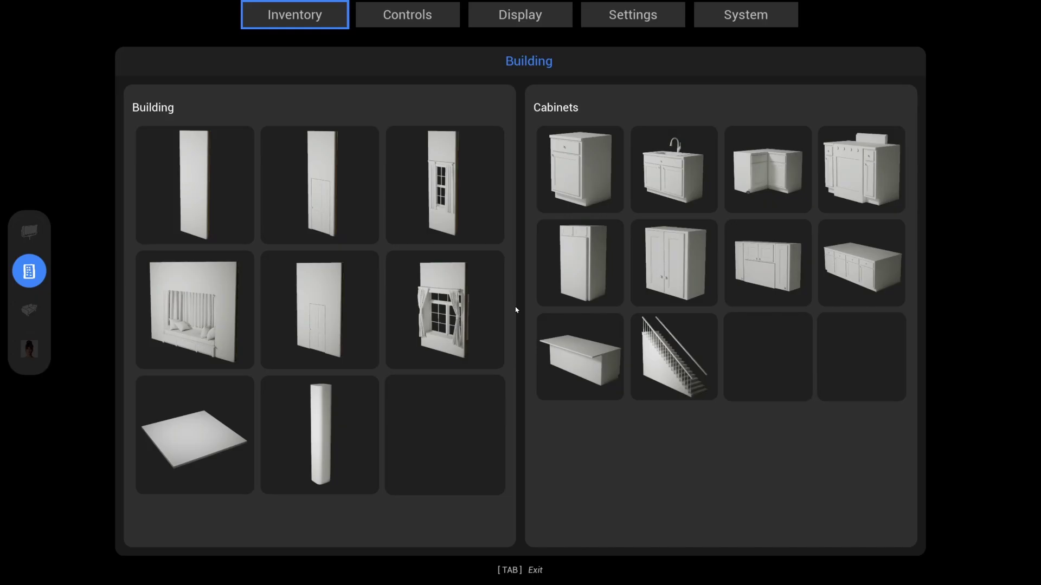
{"action": "left_click", "coordinate": [347, 217]}
{"action": "scroll", "coordinate": [566, 406], "scroll_direction": "down", "scroll_amount": 2}
{"action": "scroll", "coordinate": [566, 406], "scroll_direction": "down", "scroll_amount": 2}
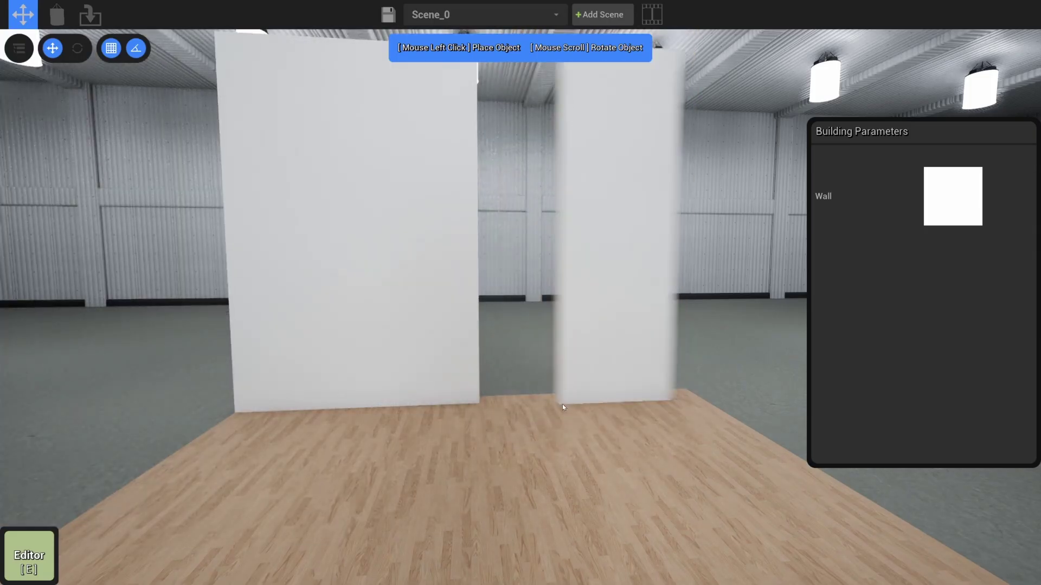
{"action": "left_click", "coordinate": [480, 403]}
Place a fourth plain wall panel near the open end of the row, rotated so its finished white side faces inward.
{"action": "key", "text": "Tab"}
{"action": "left_click", "coordinate": [534, 313]}
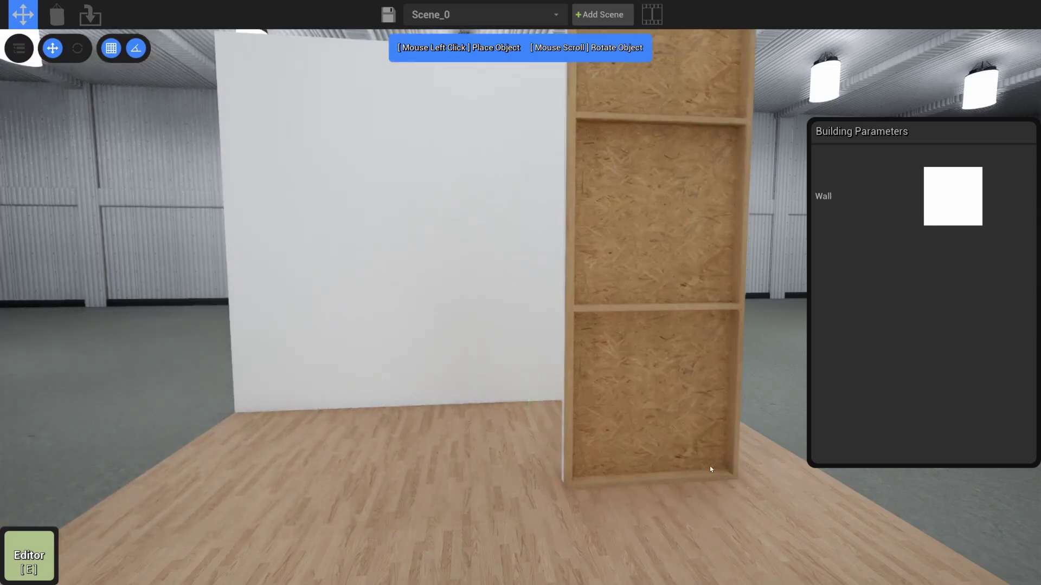
{"action": "scroll", "coordinate": [684, 457], "scroll_direction": "down", "scroll_amount": 4}
{"action": "left_click", "coordinate": [580, 476]}
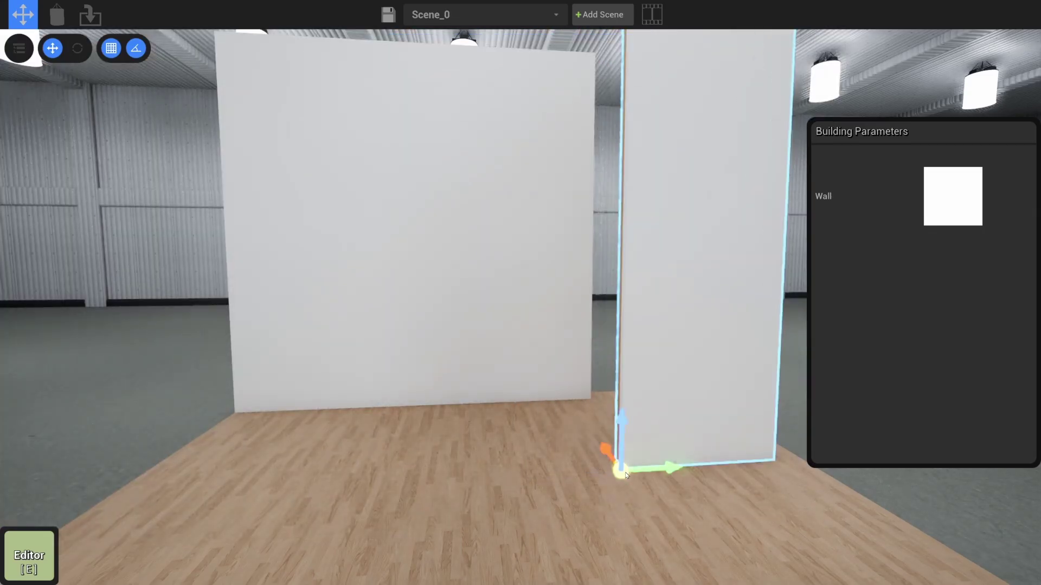
Move the fourth wall panel back to the floor edge and flush against the third, completing the straight wall, and deselect it.
{"action": "left_click_drag", "start_coordinate": [522, 453], "coordinate": [509, 437]}
{"action": "left_click_drag", "start_coordinate": [572, 447], "coordinate": [597, 444]}
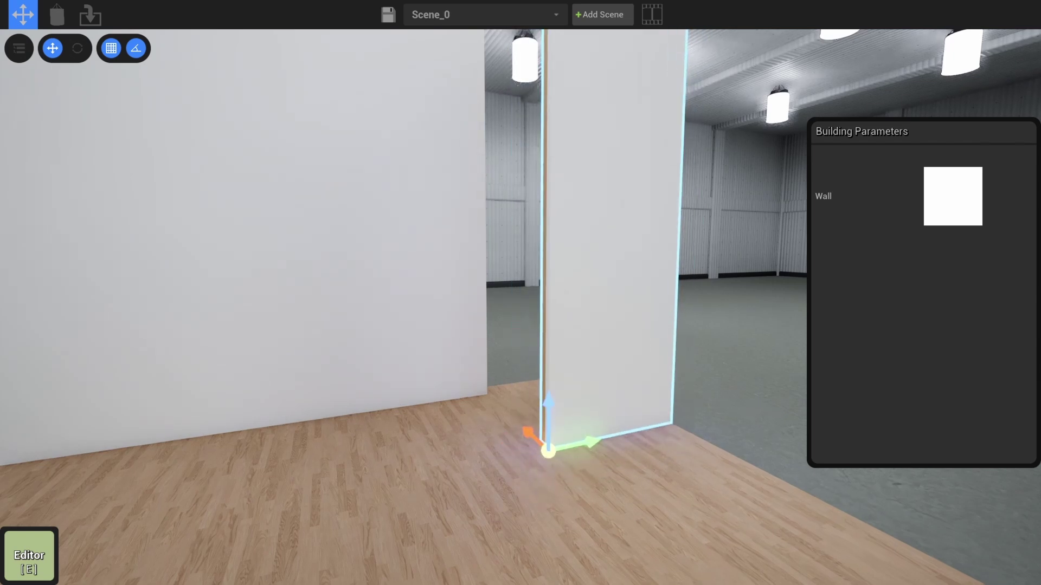
{"action": "key", "text": "w"}
{"action": "key", "text": "w"}
{"action": "key", "text": "w"}
{"action": "right_click_drag", "start_coordinate": [559, 511], "coordinate": [584, 510]}
{"action": "key", "text": "d"}
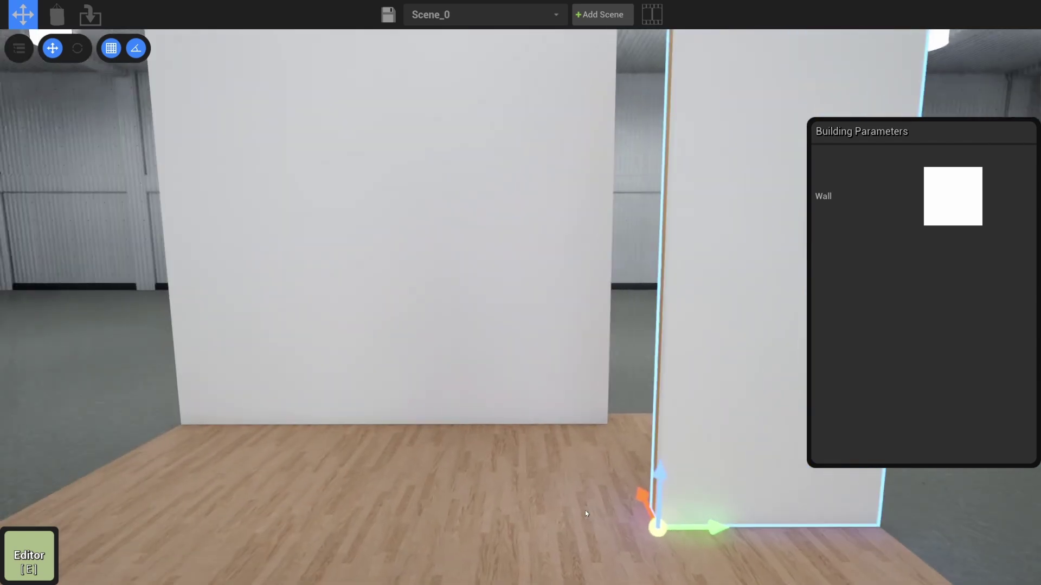
{"action": "left_click_drag", "start_coordinate": [553, 525], "coordinate": [542, 427]}
{"action": "key", "text": "s"}
{"action": "right_click_drag", "start_coordinate": [597, 380], "coordinate": [673, 410]}
{"action": "key", "text": "a"}
{"action": "left_click", "coordinate": [619, 398]}
{"action": "key", "text": "a"}
{"action": "key", "text": "s"}
{"action": "key", "text": "w"}
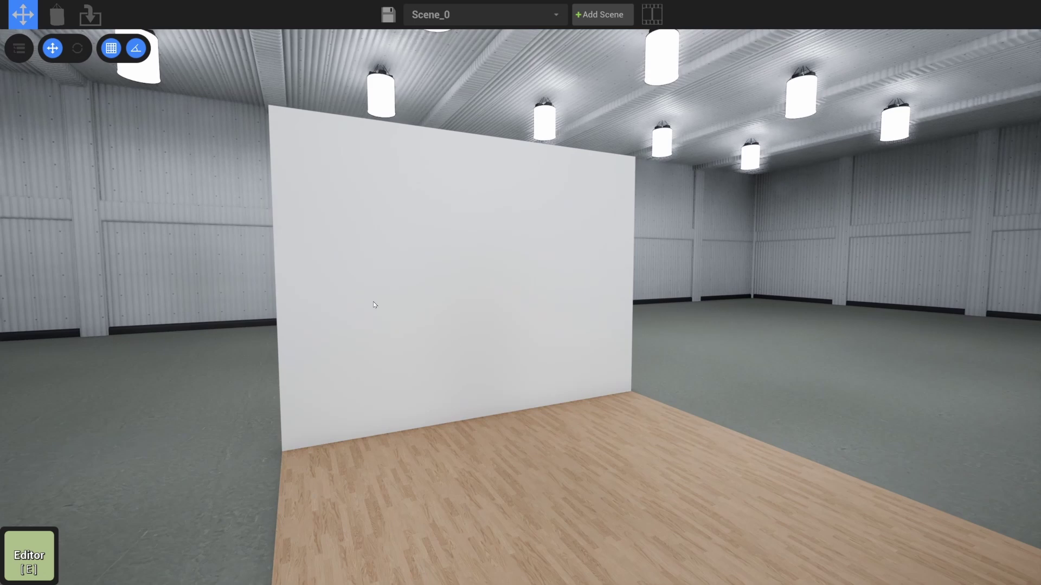
Select all four wall panels and try brick and wood textures on them, settling on the white painted brick texture.
{"action": "left_click", "coordinate": [321, 267]}
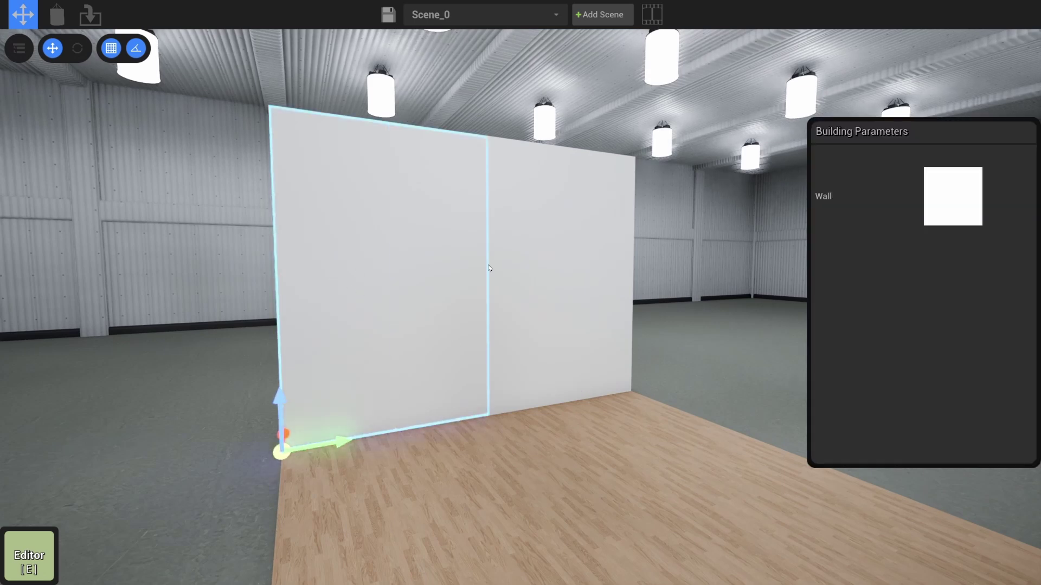
{"action": "middle_click_drag", "start_coordinate": [603, 264], "coordinate": [320, 307]}
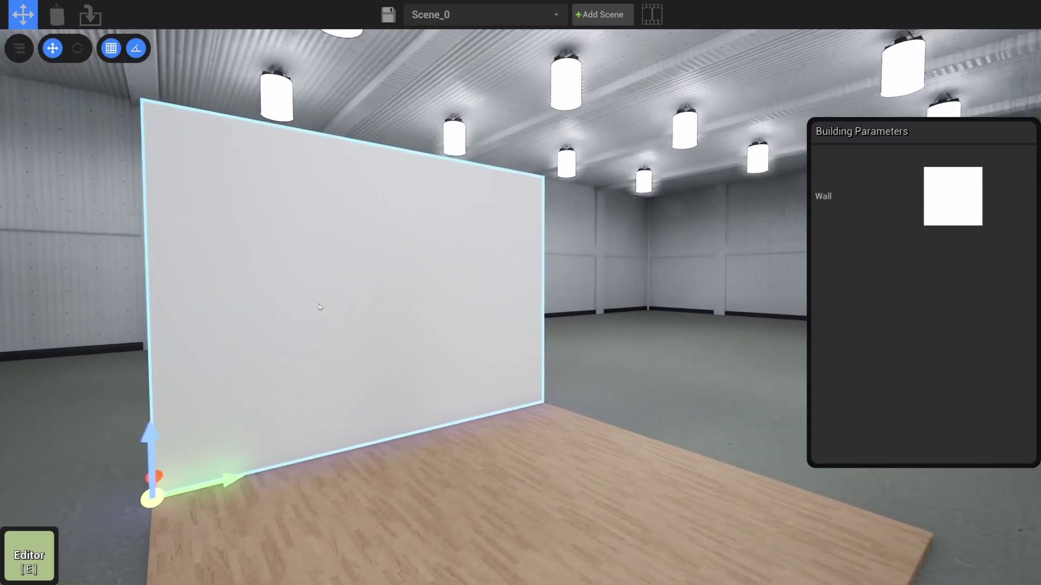
{"action": "left_click", "coordinate": [947, 198]}
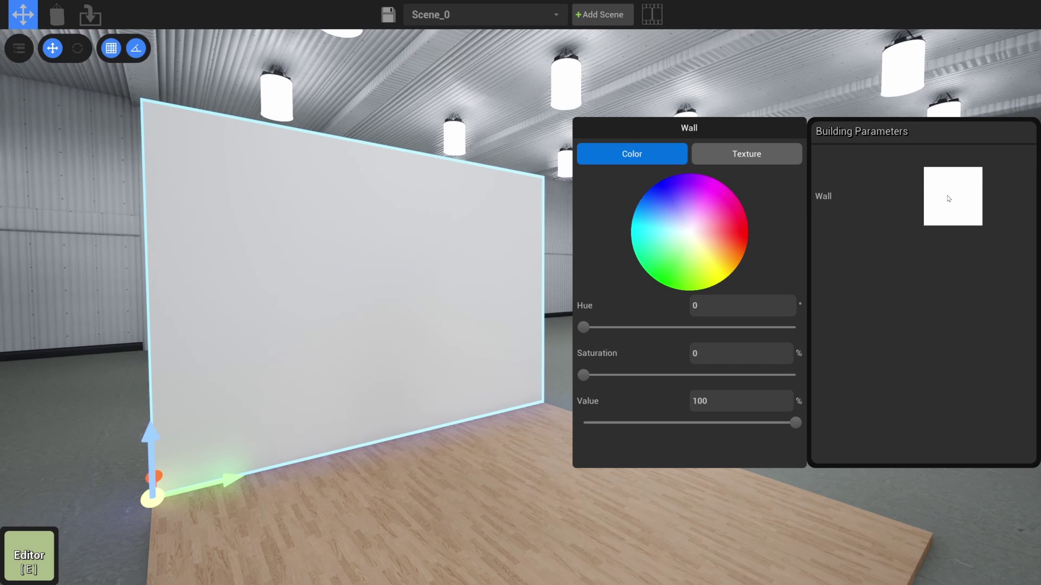
{"action": "left_click", "coordinate": [779, 160]}
{"action": "scroll", "coordinate": [699, 321], "scroll_direction": "down", "scroll_amount": 3}
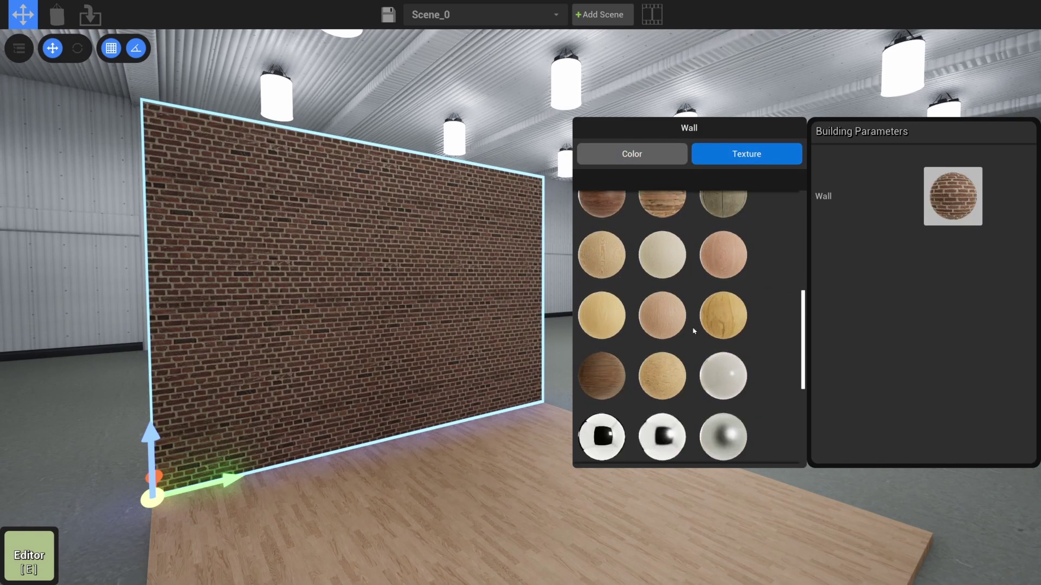
{"action": "scroll", "coordinate": [694, 330], "scroll_direction": "up", "scroll_amount": 2}
{"action": "left_click", "coordinate": [666, 308]}
{"action": "scroll", "coordinate": [694, 304], "scroll_direction": "up", "scroll_amount": 4}
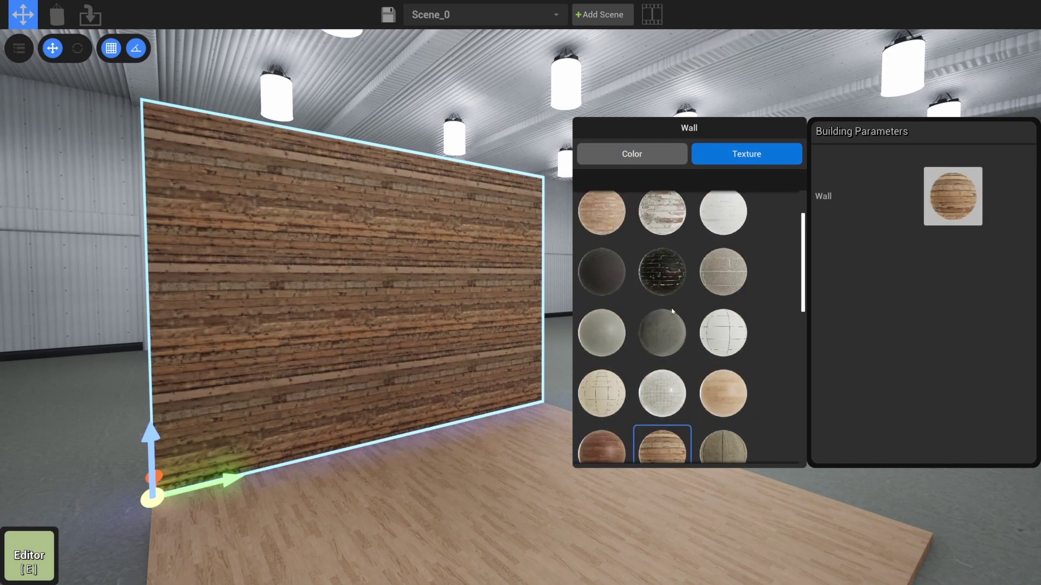
{"action": "left_click", "coordinate": [722, 287]}
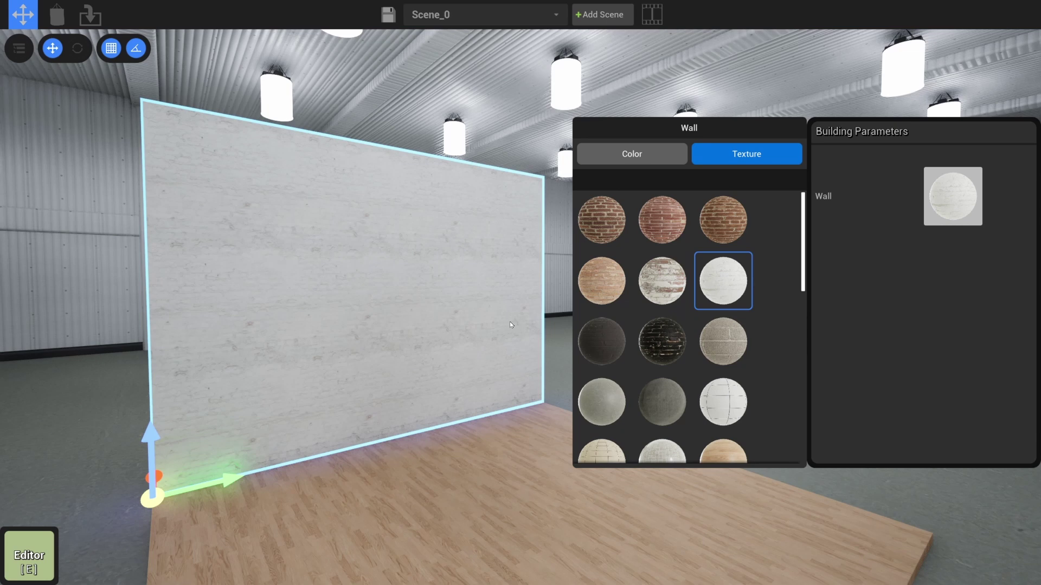
Toggle the selection of the textured wall panels and preview the wall briefly in first-person view.
{"action": "left_click", "coordinate": [188, 305], "text": "ctrl"}
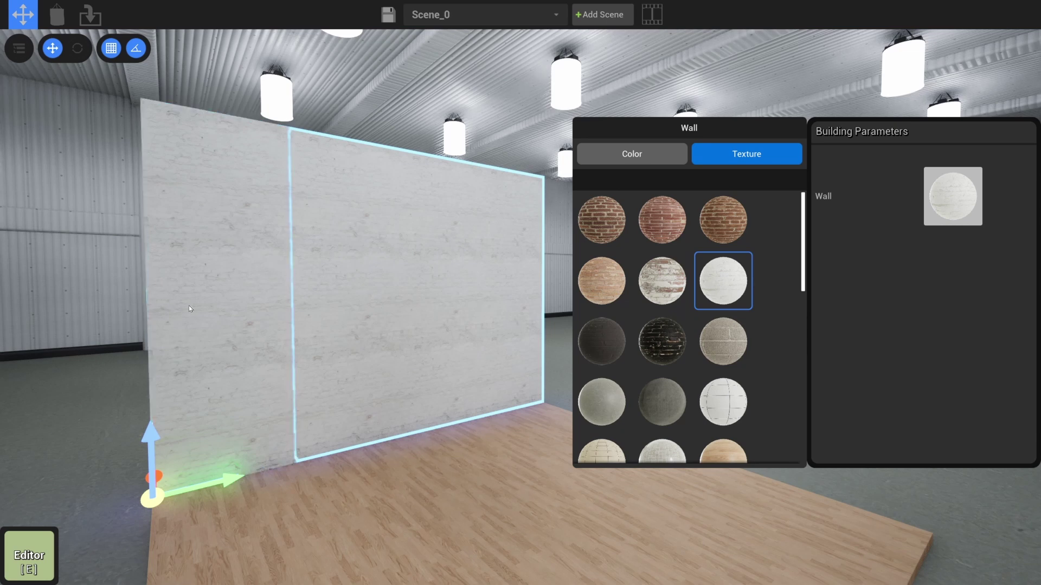
{"action": "left_click", "coordinate": [341, 295], "text": "ctrl"}
{"action": "left_click", "coordinate": [430, 288], "text": "ctrl"}
{"action": "left_click", "coordinate": [494, 283], "text": "ctrl"}
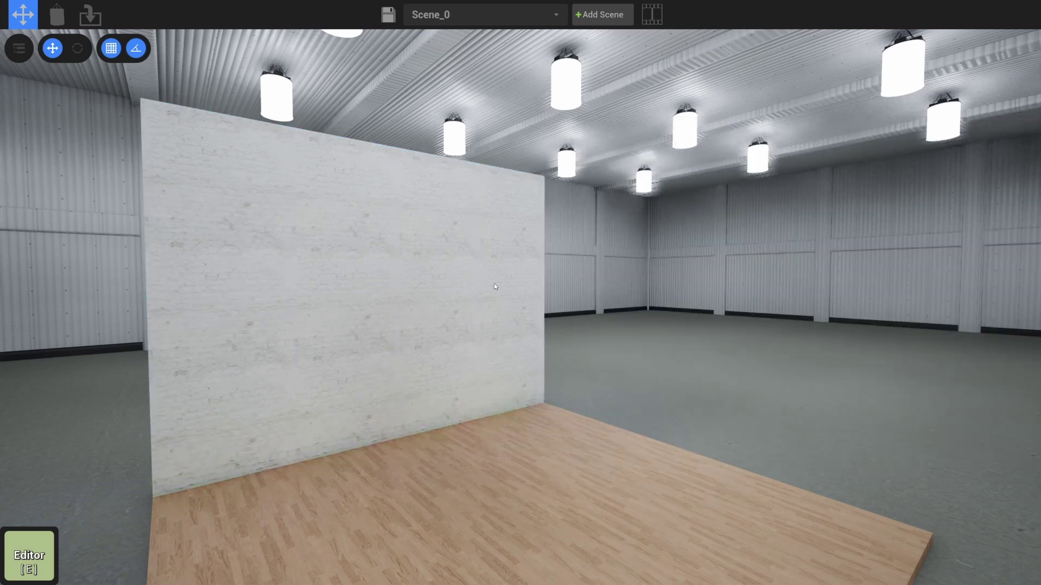
{"action": "left_click", "coordinate": [498, 287]}
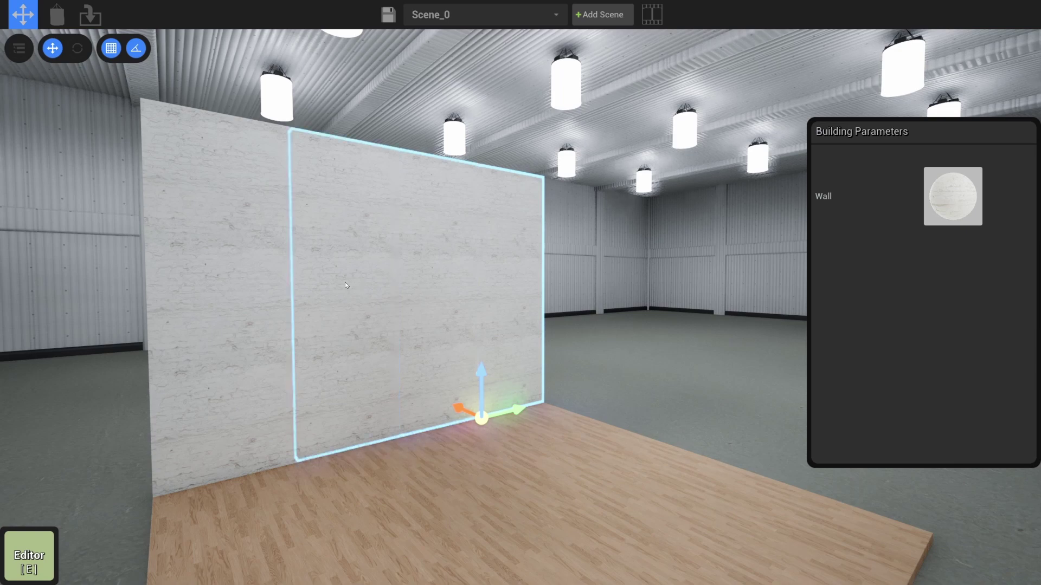
{"action": "key", "text": "e"}
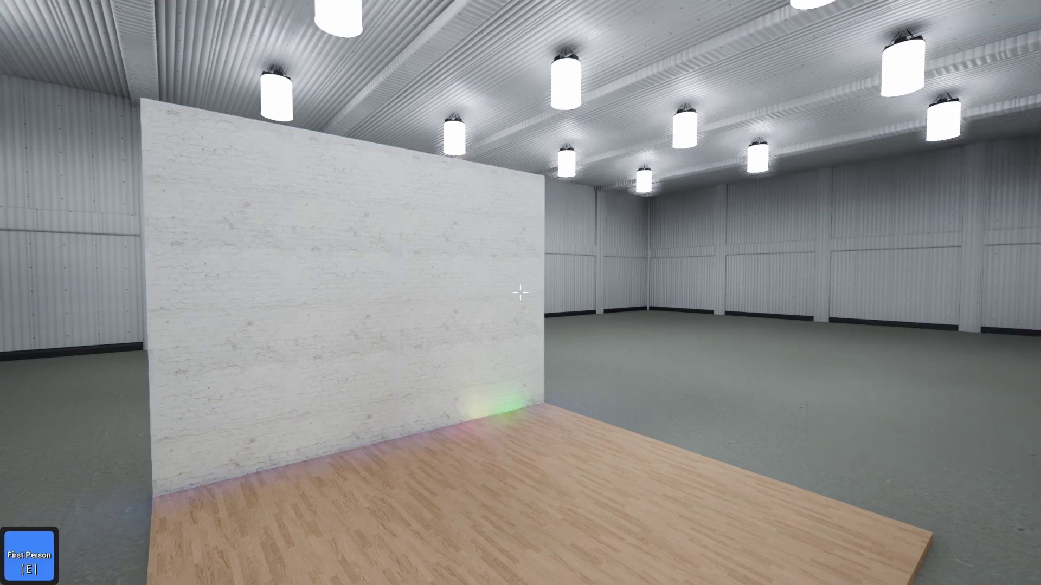
{"action": "key", "text": "e"}
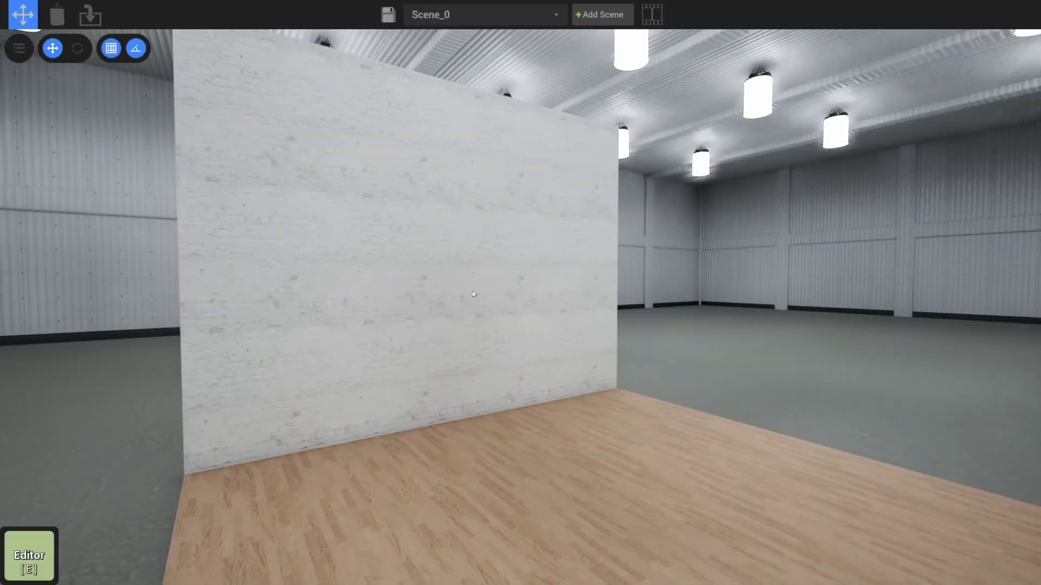
Place the wall section with the built-in window seat and curtains along the adjacent floor edge, starting at the brick wall's corner.
{"action": "key", "text": "s"}
{"action": "right_click_drag", "start_coordinate": [662, 289], "coordinate": [704, 290]}
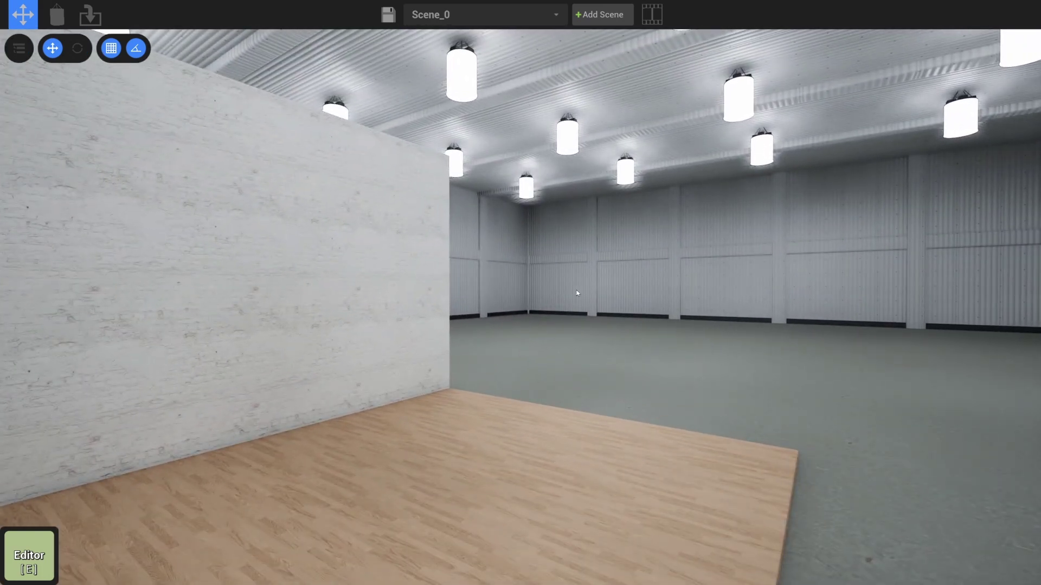
{"action": "right_click_drag", "start_coordinate": [576, 291], "coordinate": [578, 307]}
{"action": "key", "text": "Tab"}
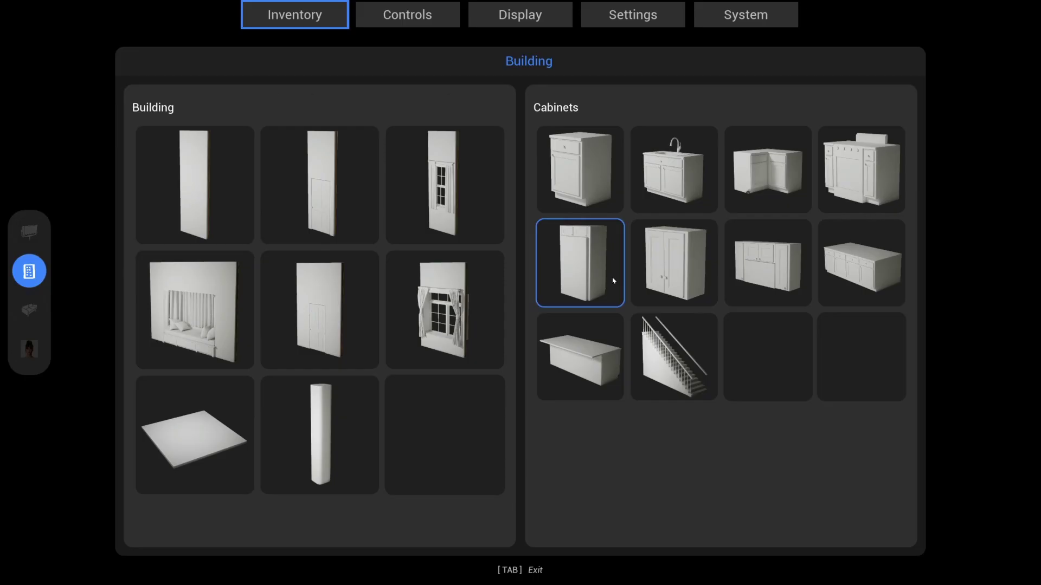
{"action": "left_click", "coordinate": [214, 336]}
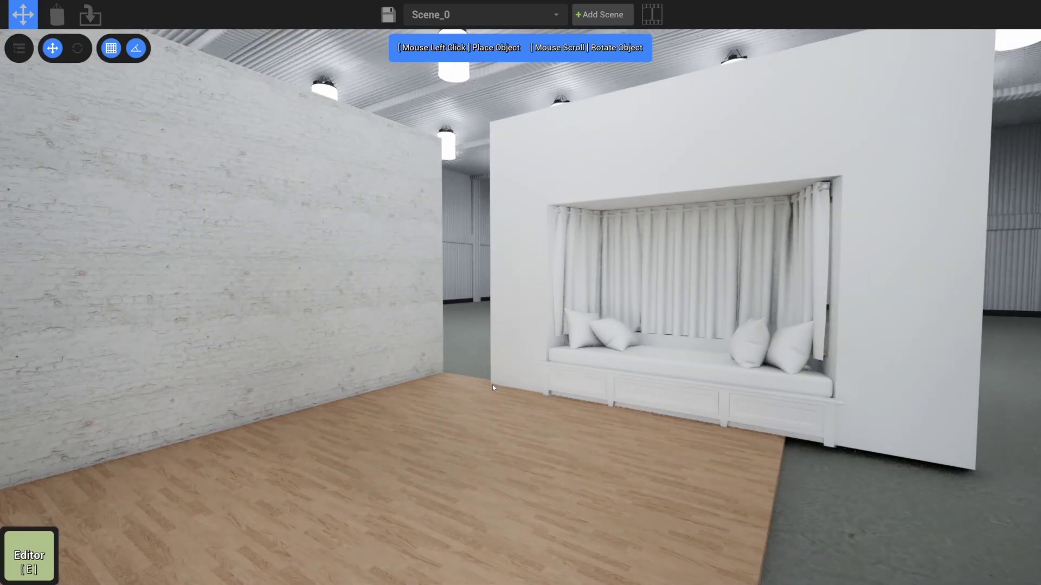
{"action": "left_click", "coordinate": [439, 377]}
Move the window seat wall flush into the corner and align it with the floor's edge, then deselect it.
{"action": "key", "text": "a"}
{"action": "right_click_drag", "start_coordinate": [368, 345], "coordinate": [450, 341]}
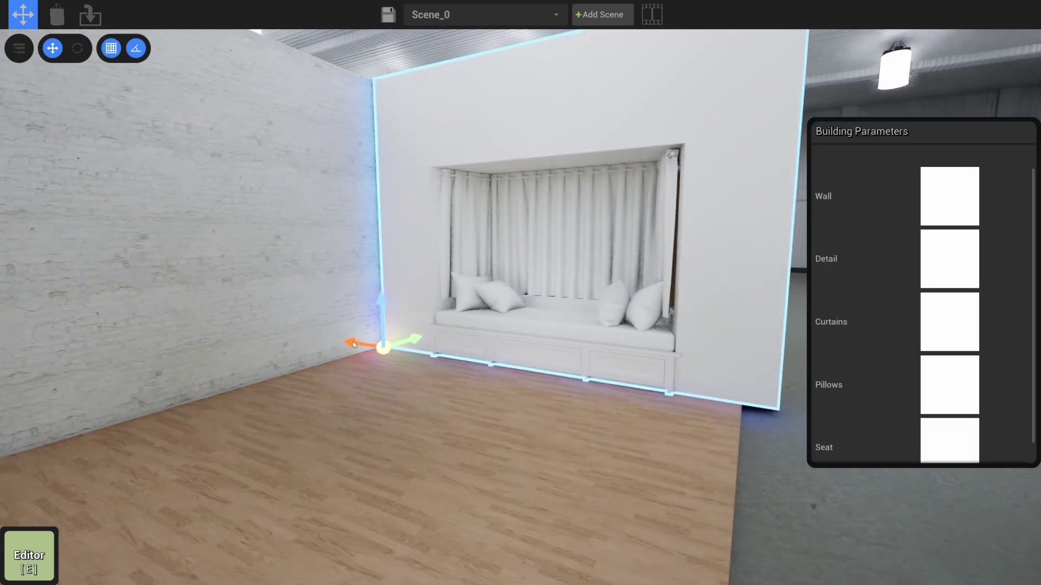
{"action": "left_click_drag", "start_coordinate": [353, 345], "coordinate": [340, 343]}
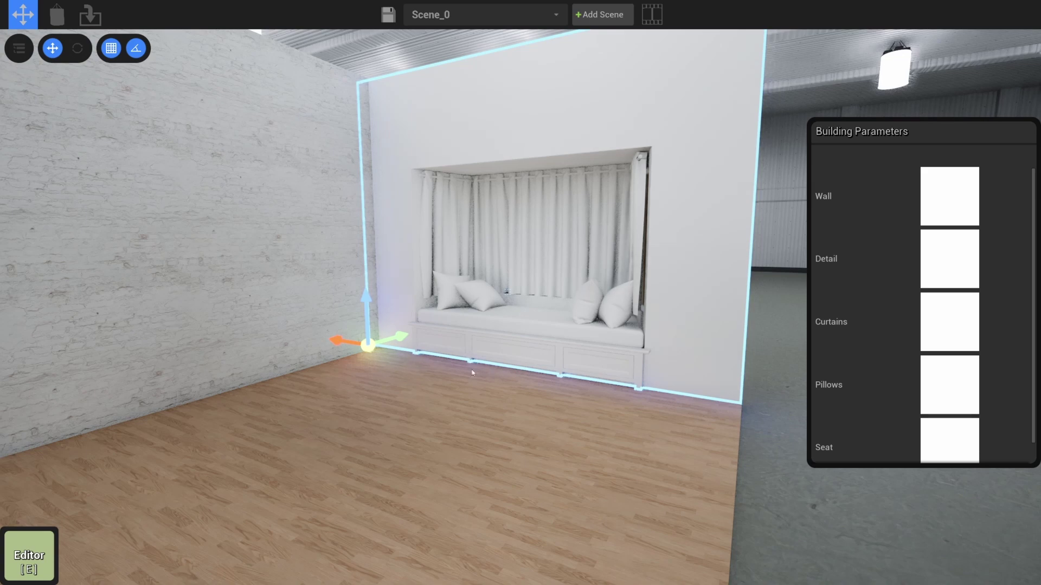
{"action": "key", "text": "d"}
{"action": "right_click_drag", "start_coordinate": [711, 394], "coordinate": [599, 349]}
{"action": "left_click_drag", "start_coordinate": [518, 315], "coordinate": [529, 320]}
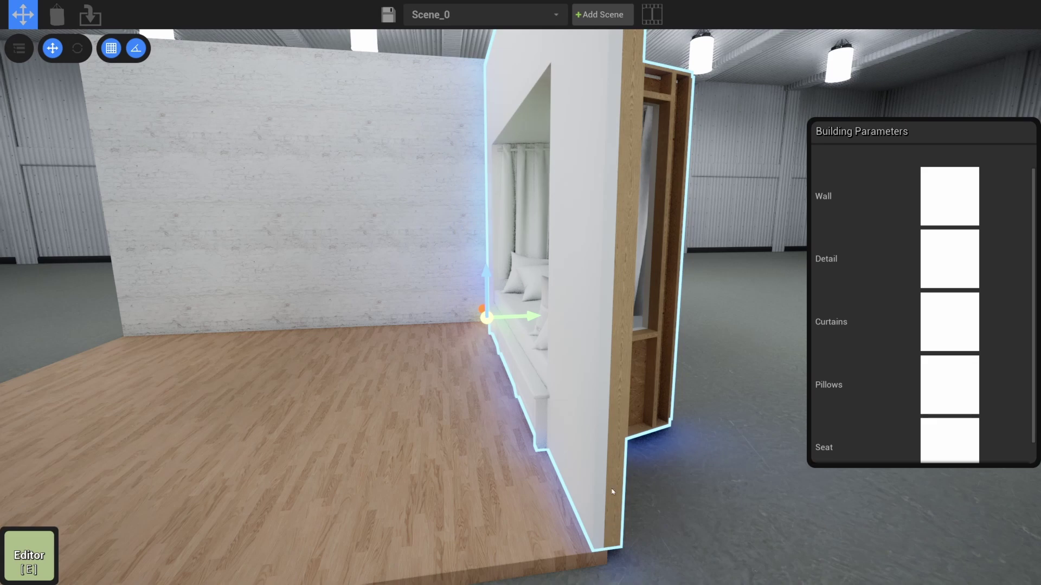
{"action": "left_click", "coordinate": [608, 469]}
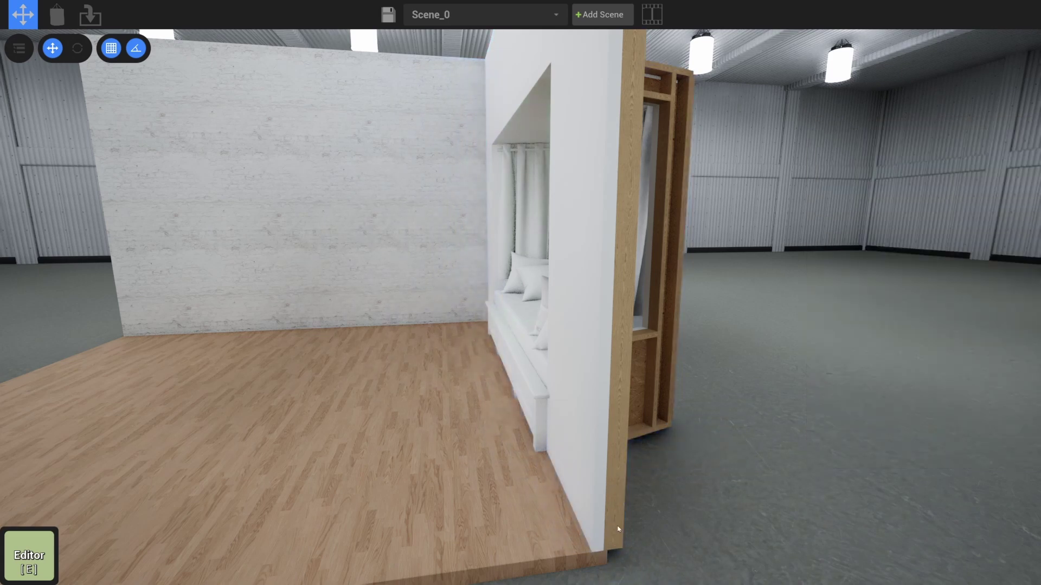
Apply the same white painted brick texture to the wall surface of the window seat section.
{"action": "key", "text": "a"}
{"action": "right_click_drag", "start_coordinate": [618, 529], "coordinate": [691, 502]}
{"action": "key", "text": "s"}
{"action": "key", "text": "w"}
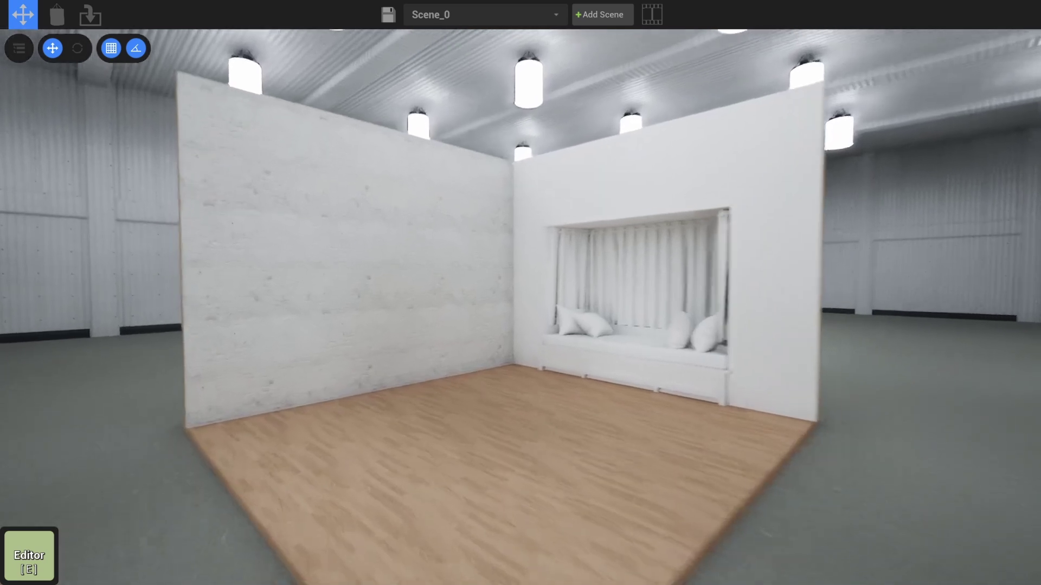
{"action": "key", "text": "w"}
{"action": "right_click_drag", "start_coordinate": [620, 465], "coordinate": [672, 461]}
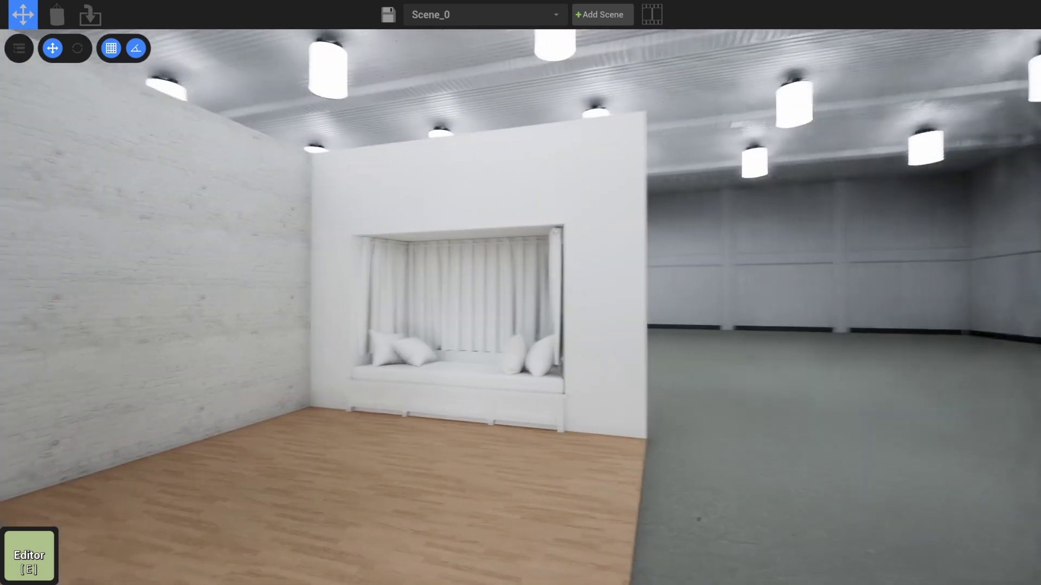
{"action": "right_click_drag", "start_coordinate": [802, 513], "coordinate": [604, 418]}
{"action": "left_click", "coordinate": [565, 321]}
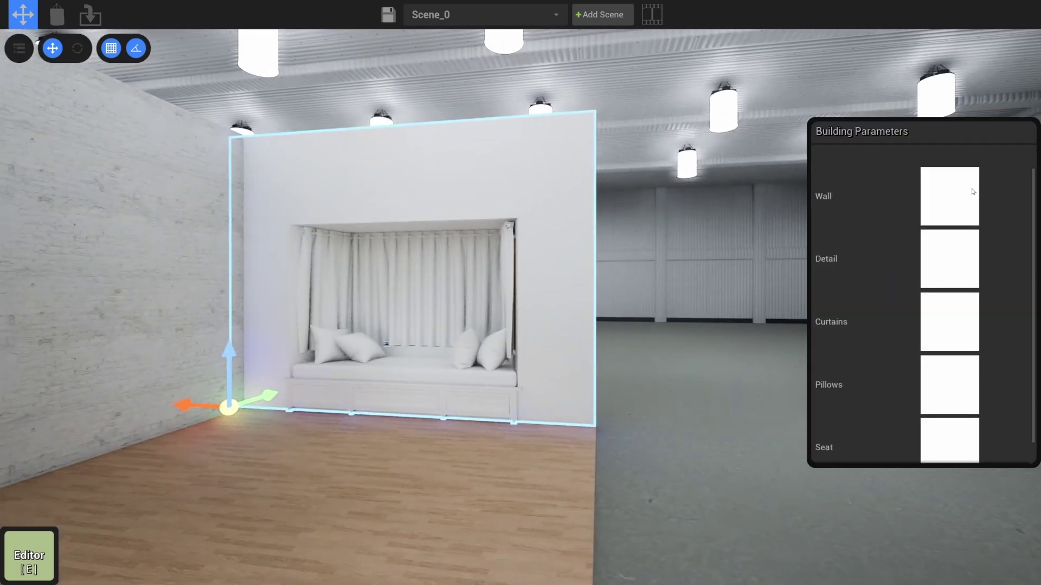
{"action": "left_click", "coordinate": [972, 192]}
{"action": "left_click", "coordinate": [746, 157]}
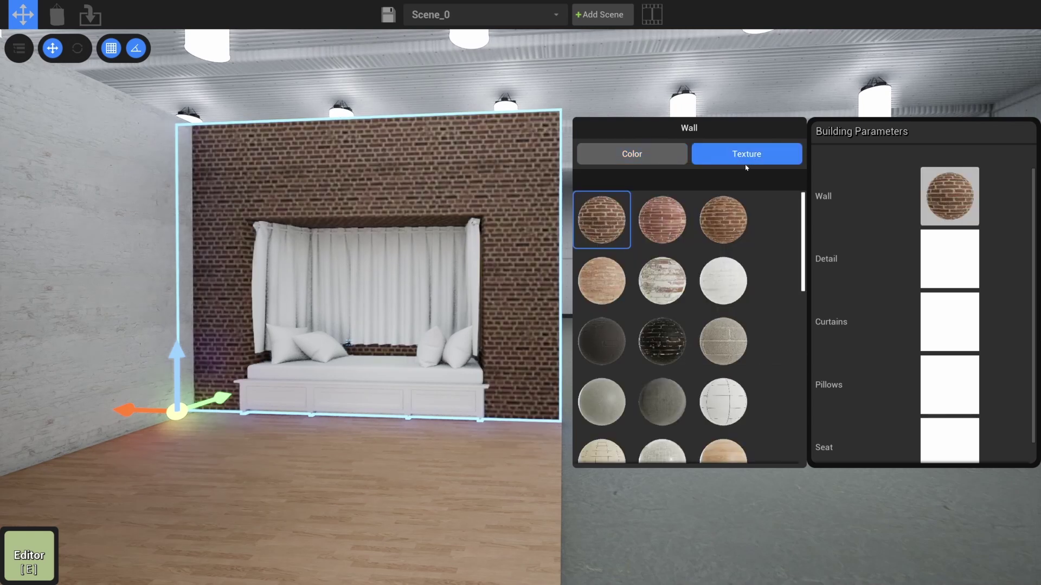
{"action": "left_click", "coordinate": [724, 287]}
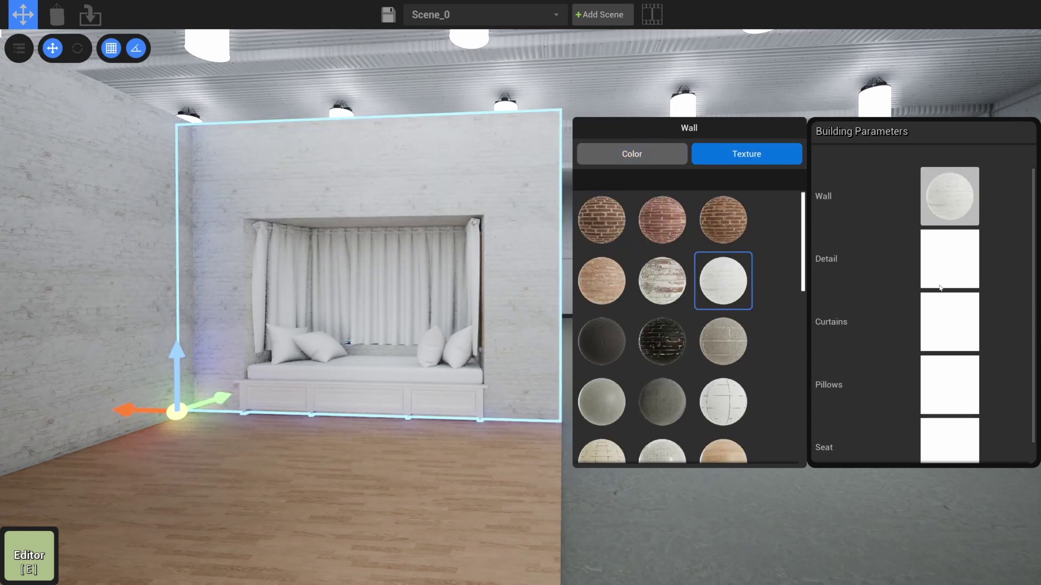
Apply the light wood texture to the window seat's detail parts.
{"action": "left_click", "coordinate": [938, 268]}
{"action": "left_click", "coordinate": [746, 154]}
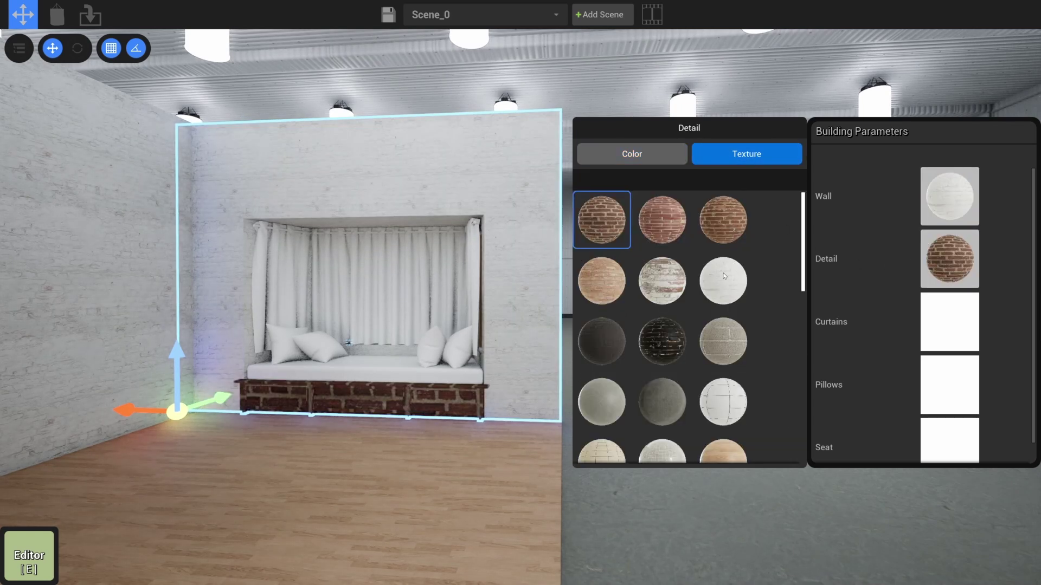
{"action": "scroll", "coordinate": [723, 304], "scroll_direction": "down", "scroll_amount": 5}
{"action": "left_click", "coordinate": [723, 306]}
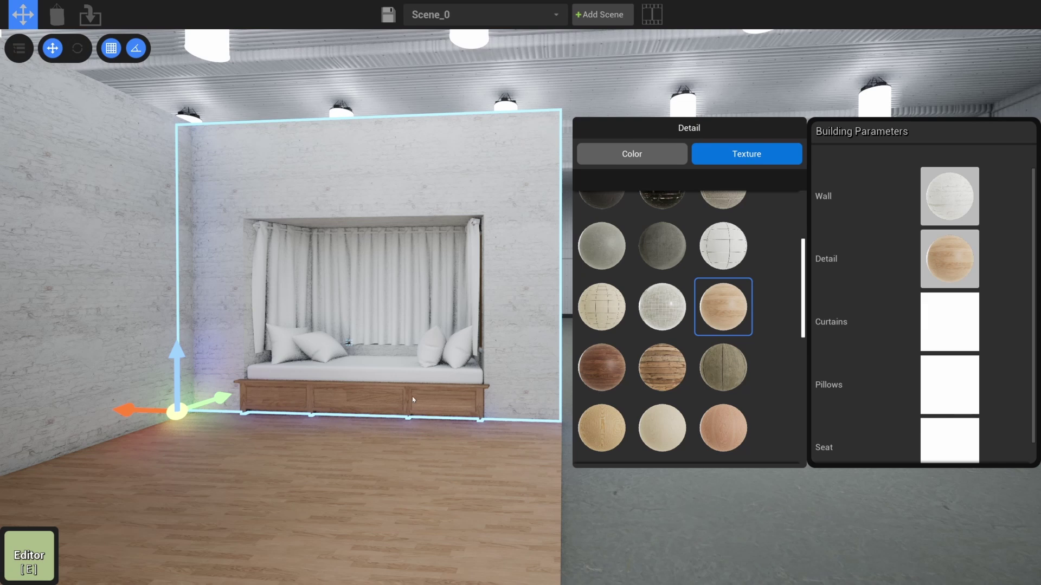
Darken the window seat's curtains to charcoal grey by setting their colour value to 19%, and deselect the section.
{"action": "scroll", "coordinate": [889, 305], "scroll_direction": "down", "scroll_amount": 1}
{"action": "left_click", "coordinate": [944, 302]}
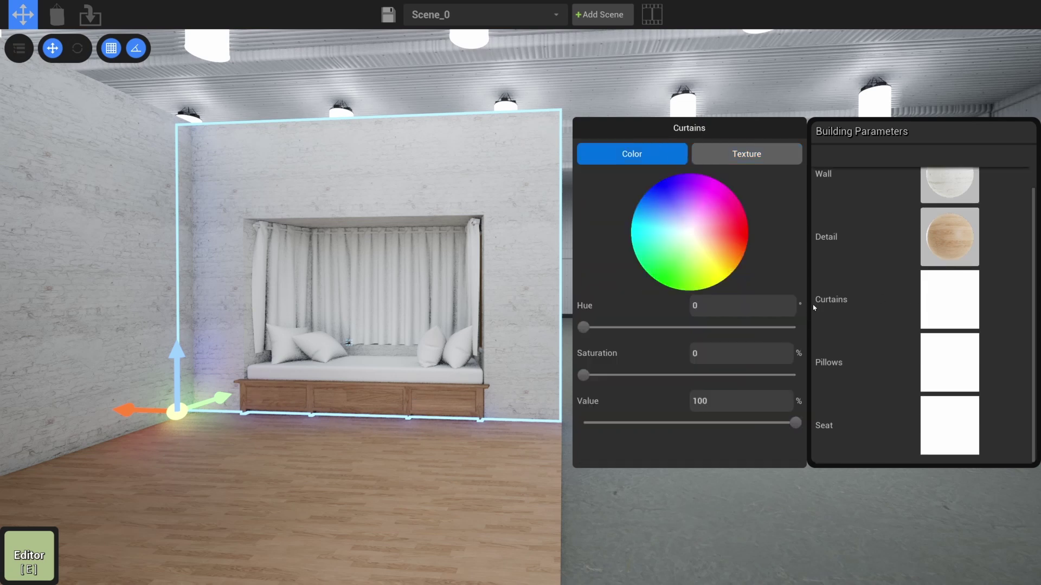
{"action": "left_click_drag", "start_coordinate": [795, 424], "coordinate": [625, 422]}
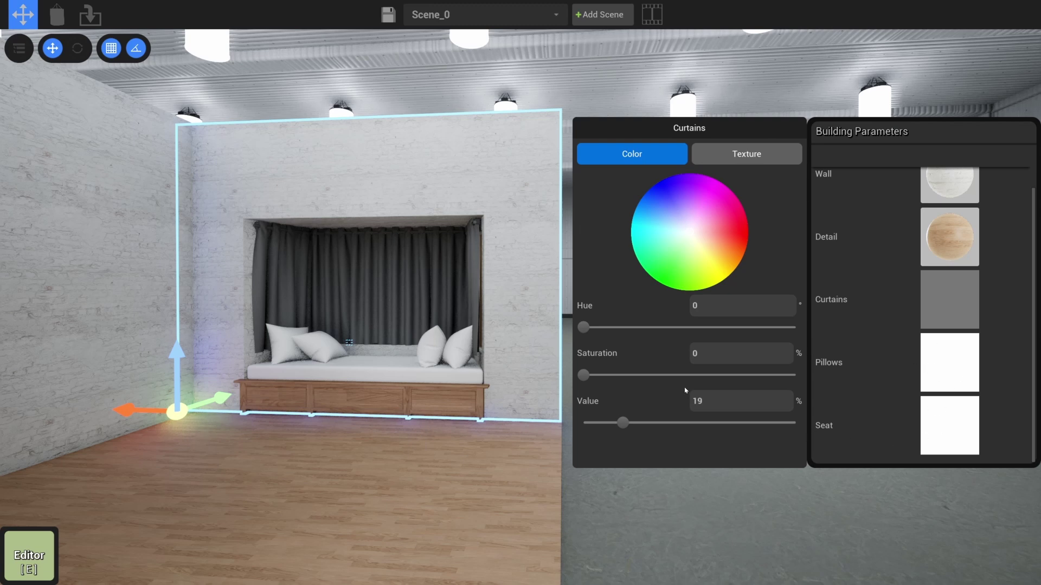
{"action": "left_click", "coordinate": [523, 309]}
{"action": "right_click_drag", "start_coordinate": [523, 309], "coordinate": [407, 314]}
{"action": "key", "text": "s"}
{"action": "key", "text": "s"}
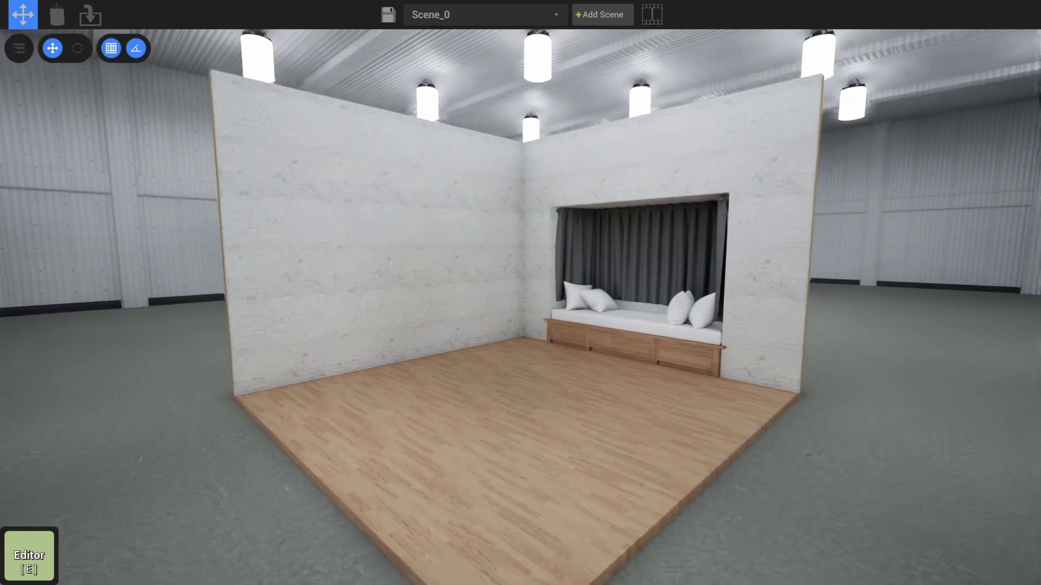
Place a single-door base cabinet against the plain brick wall near its open end, rotated to face the room.
{"action": "scroll", "coordinate": [521, 292], "scroll_direction": "up", "scroll_amount": 3}
{"action": "key", "text": "w"}
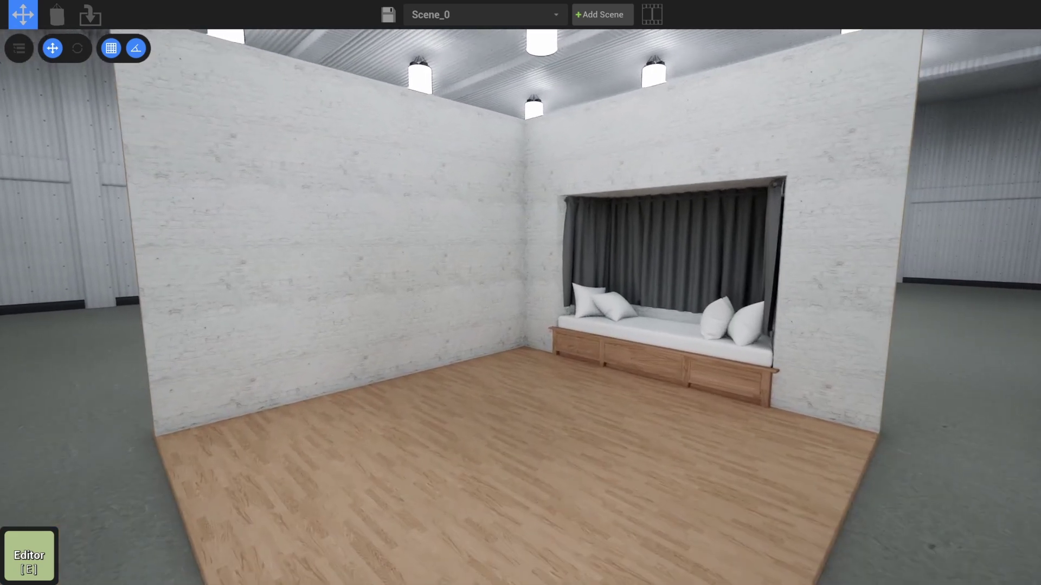
{"action": "right_click_drag", "start_coordinate": [524, 321], "coordinate": [434, 320]}
{"action": "key", "text": "Tab"}
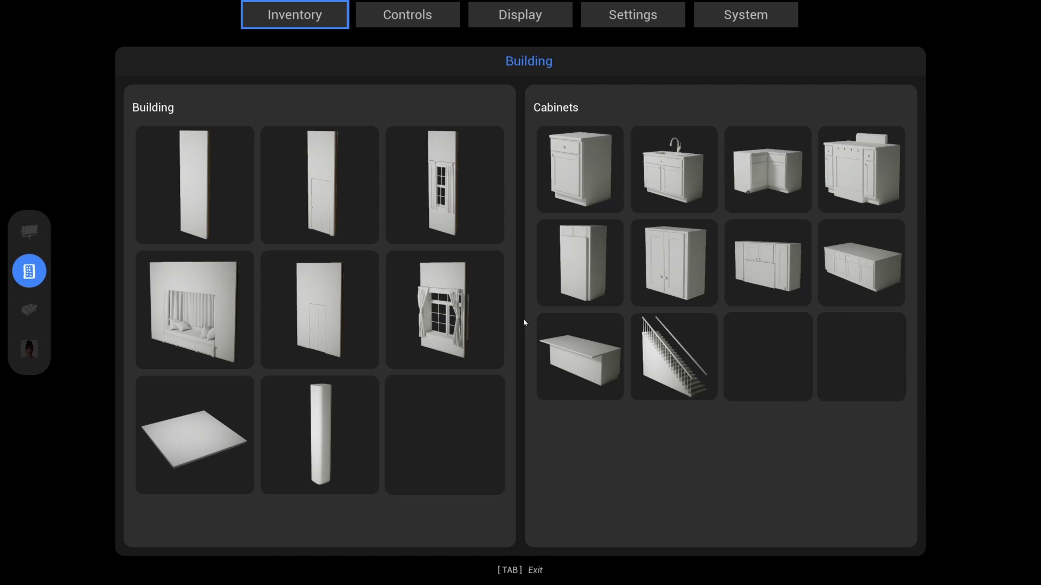
{"action": "left_click", "coordinate": [585, 196]}
{"action": "right_click_drag", "start_coordinate": [359, 432], "coordinate": [332, 429]}
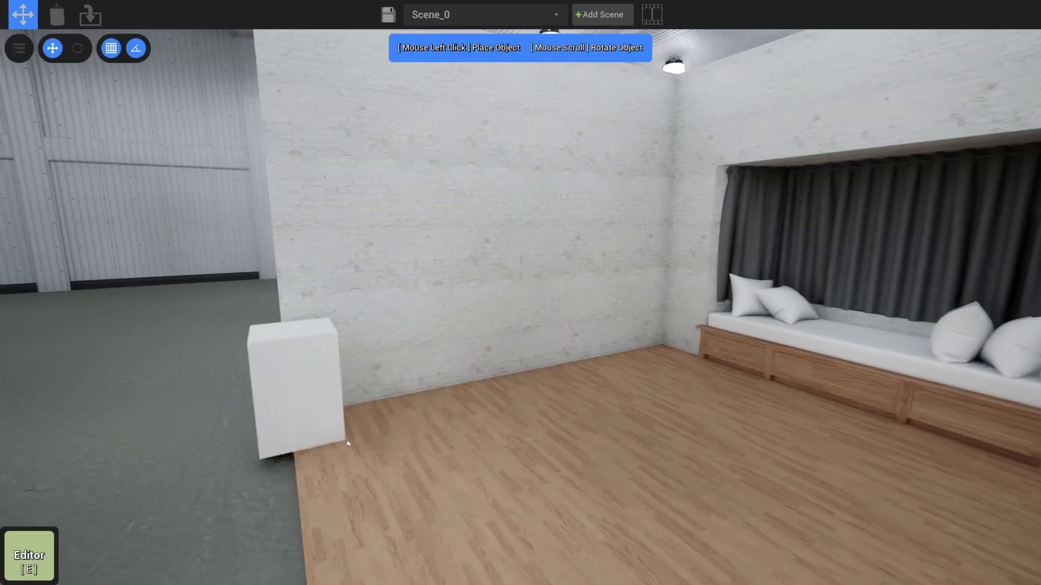
{"action": "scroll", "coordinate": [330, 423], "scroll_direction": "down", "scroll_amount": 3}
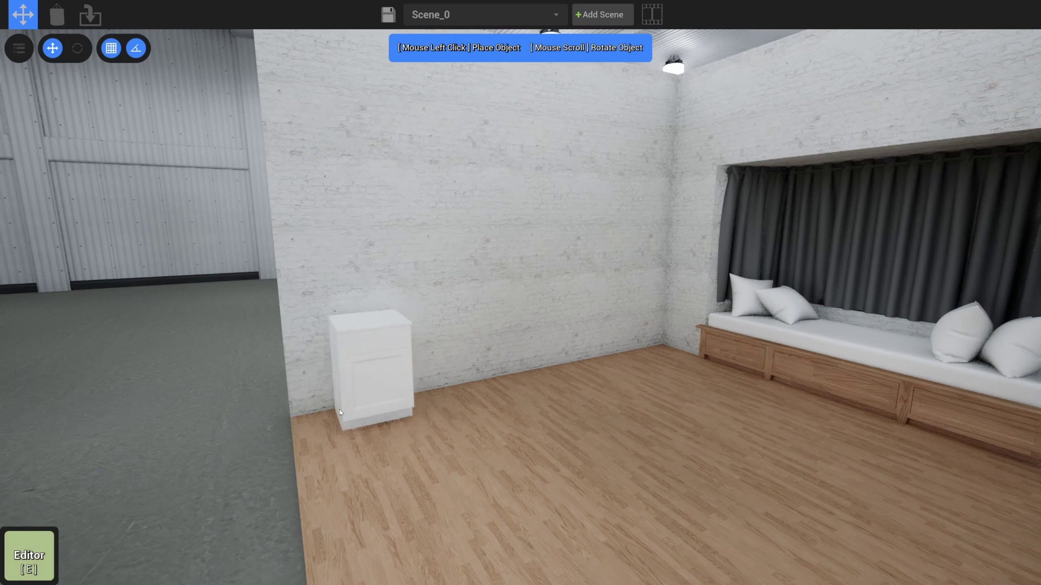
{"action": "left_click", "coordinate": [335, 411]}
Slide the base cabinet along the brick wall to its outer end, at the floor's edge.
{"action": "right_click_drag", "start_coordinate": [397, 404], "coordinate": [343, 426]}
{"action": "key", "text": "w"}
{"action": "left_click_drag", "start_coordinate": [437, 383], "coordinate": [390, 386]}
Place a sink cabinet beside the base cabinet, slide it flush against that cabinet, and deselect it.
{"action": "right_click_drag", "start_coordinate": [446, 378], "coordinate": [448, 386]}
{"action": "key", "text": "Tab"}
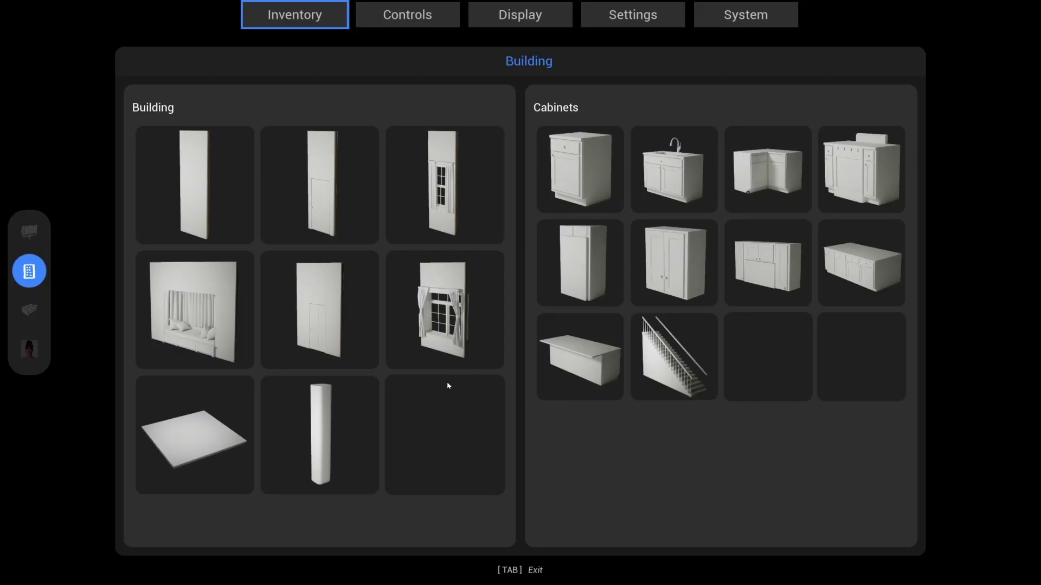
{"action": "left_click", "coordinate": [661, 194]}
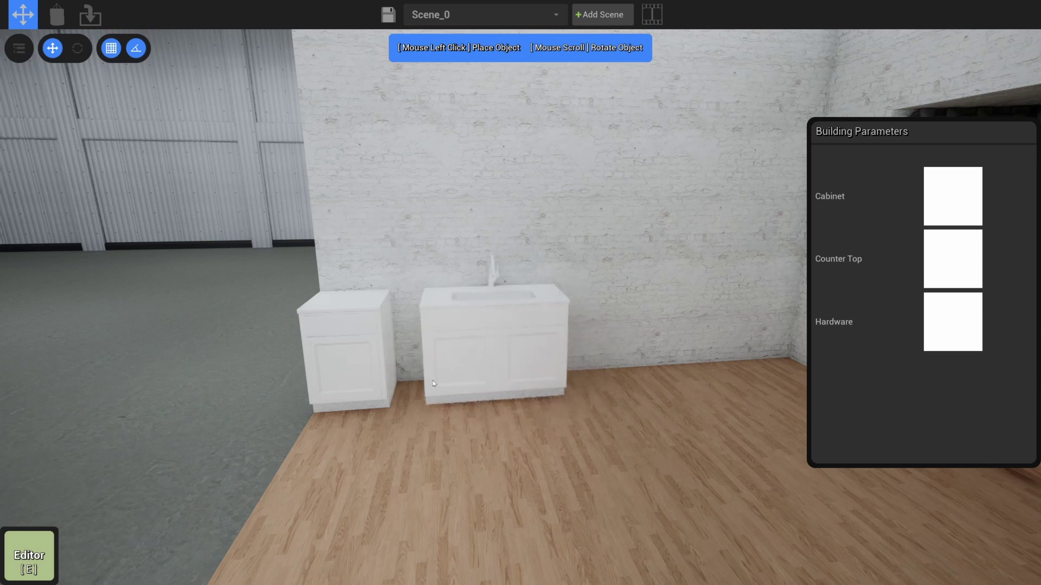
{"action": "left_click", "coordinate": [434, 383]}
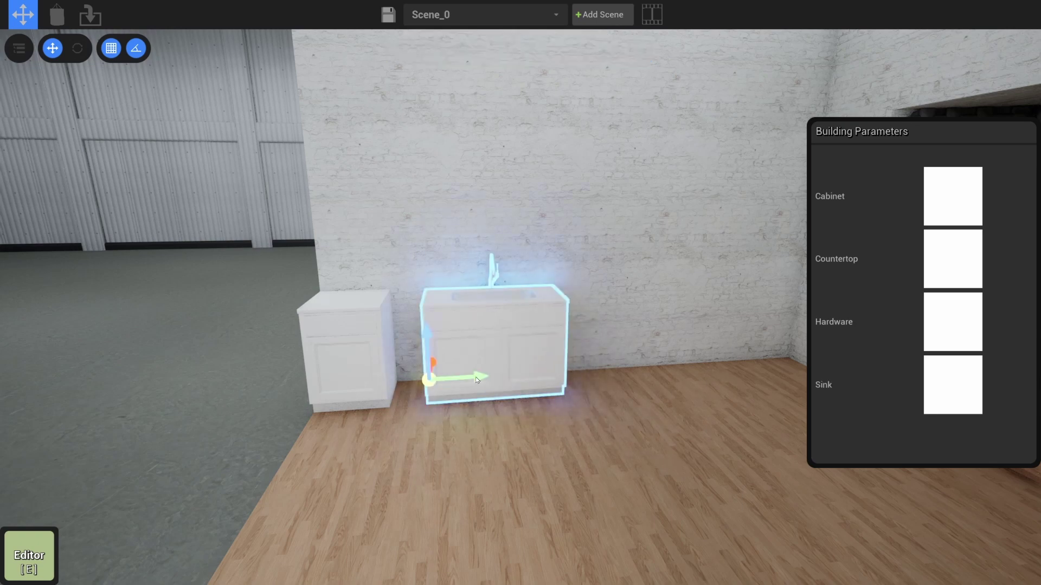
{"action": "left_click_drag", "start_coordinate": [476, 380], "coordinate": [443, 381]}
{"action": "left_click", "coordinate": [461, 433]}
{"action": "right_click_drag", "start_coordinate": [461, 434], "coordinate": [459, 403]}
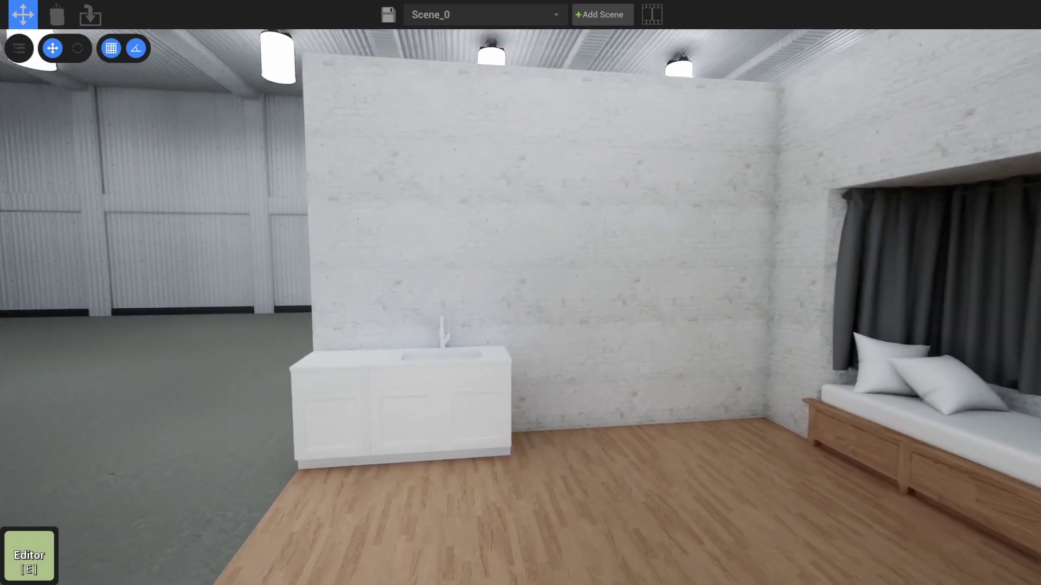
Mount a two-door wall cabinet on the brick wall above the single base cabinet and deselect it.
{"action": "key", "text": "Tab"}
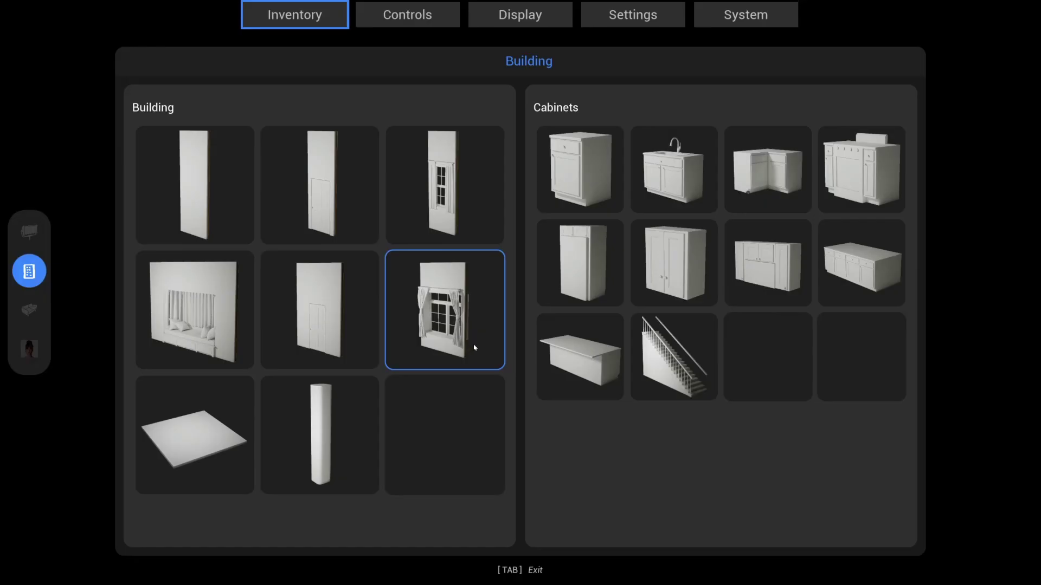
{"action": "left_click", "coordinate": [700, 265]}
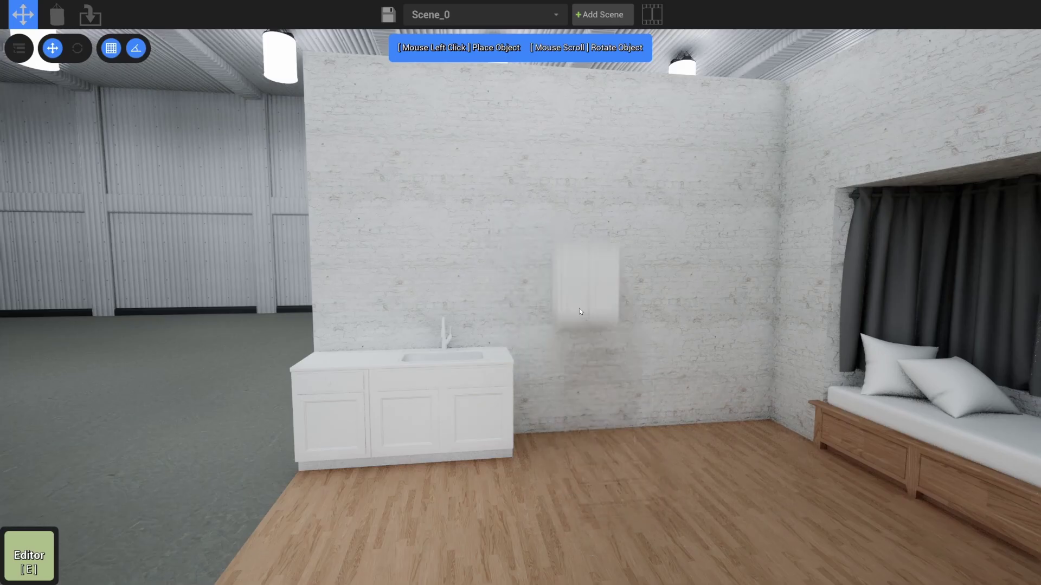
{"action": "left_click", "coordinate": [579, 308]}
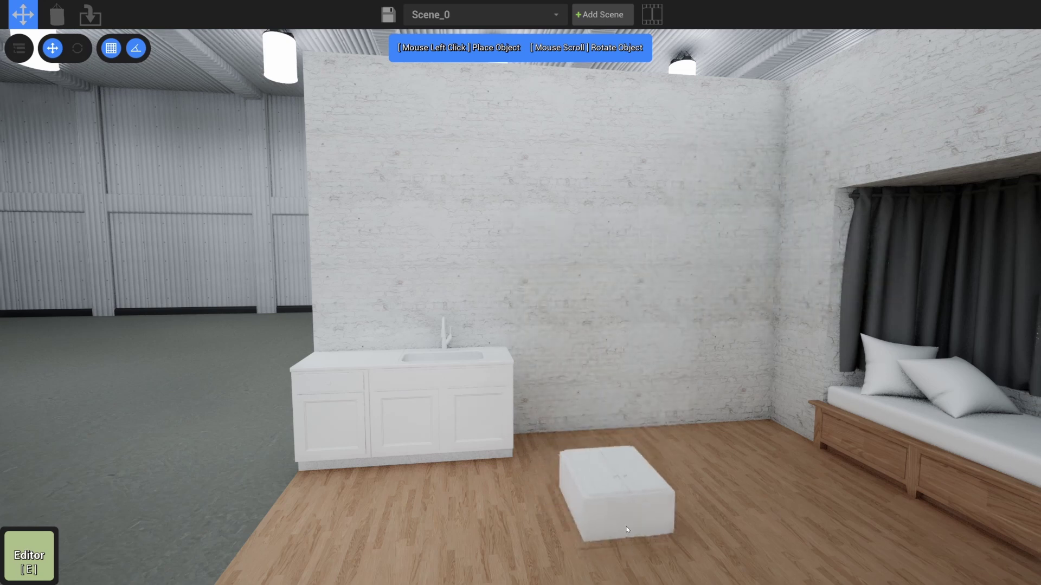
{"action": "left_click", "coordinate": [616, 503]}
{"action": "left_click", "coordinate": [632, 530]}
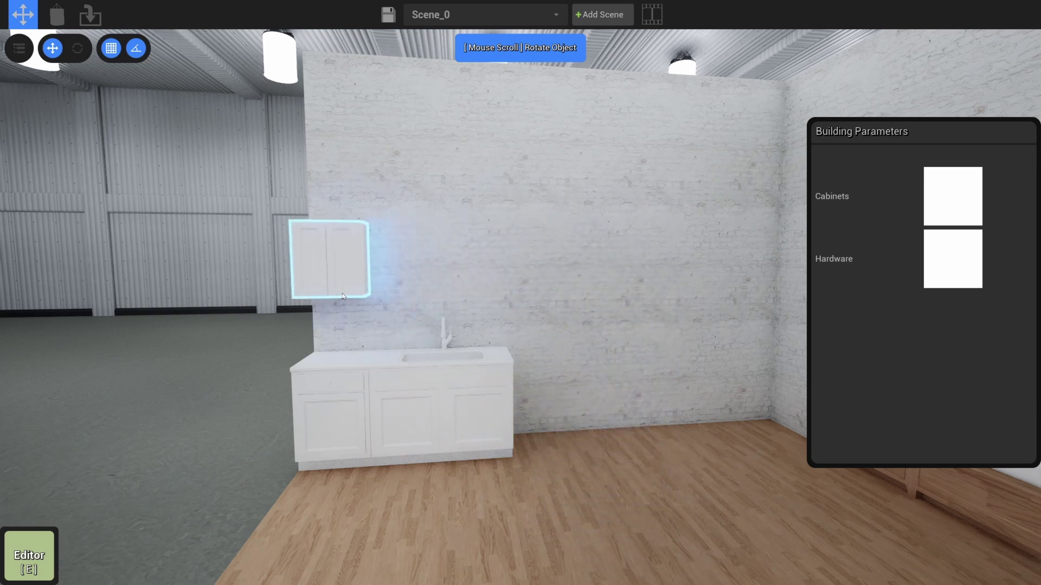
{"action": "left_click", "coordinate": [366, 275]}
{"action": "left_click", "coordinate": [422, 262]}
Mount the wall cabinet unit with the microwave above the sink, flush against the two-door wall cabinet, and deselect it.
{"action": "key", "text": "w"}
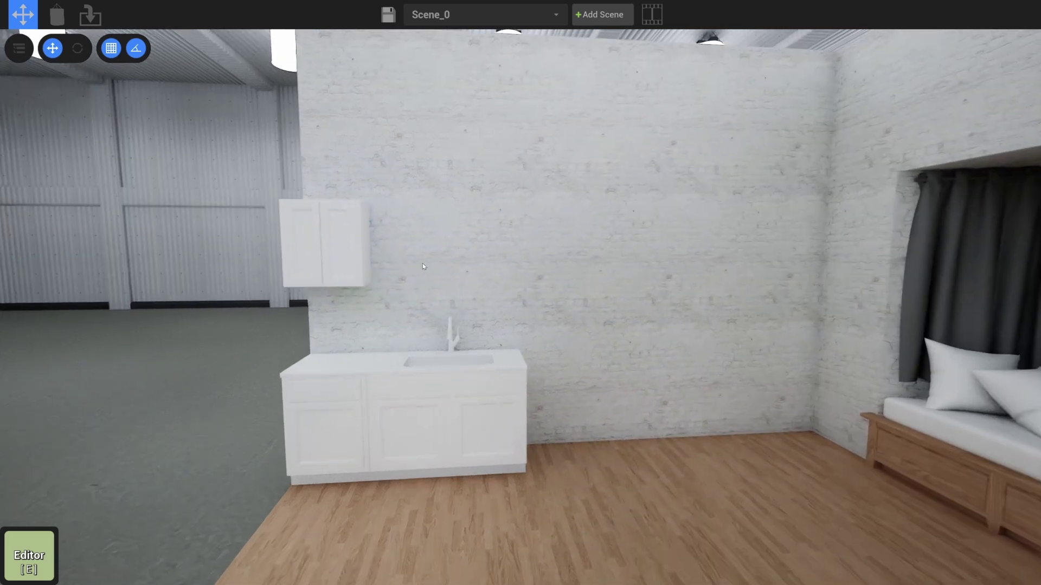
{"action": "key", "text": "Tab"}
{"action": "left_click", "coordinate": [760, 273]}
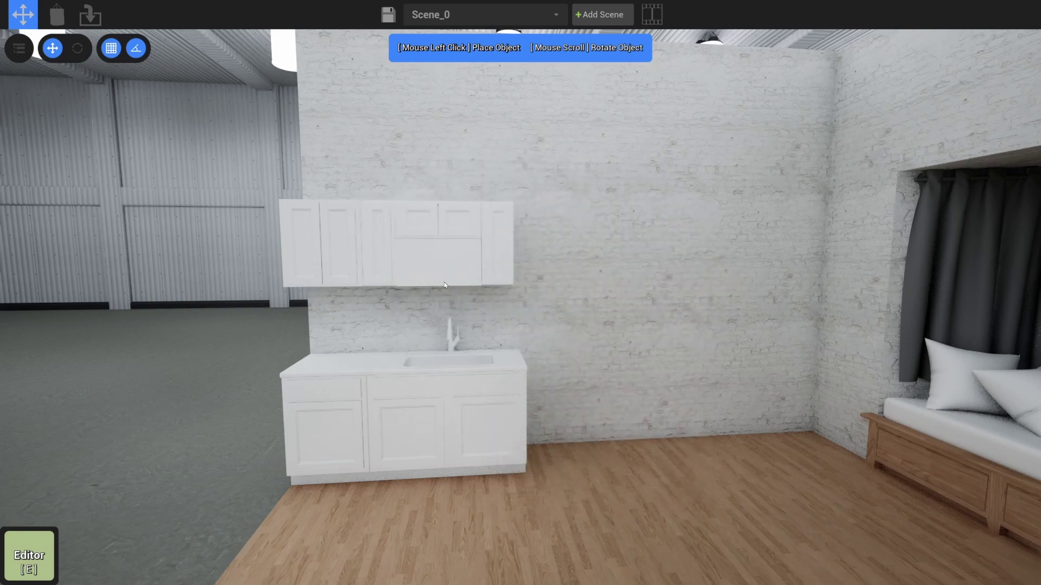
{"action": "left_click", "coordinate": [446, 285]}
{"action": "key", "text": "w"}
{"action": "right_click_drag", "start_coordinate": [445, 285], "coordinate": [529, 263]}
{"action": "left_click", "coordinate": [529, 264]}
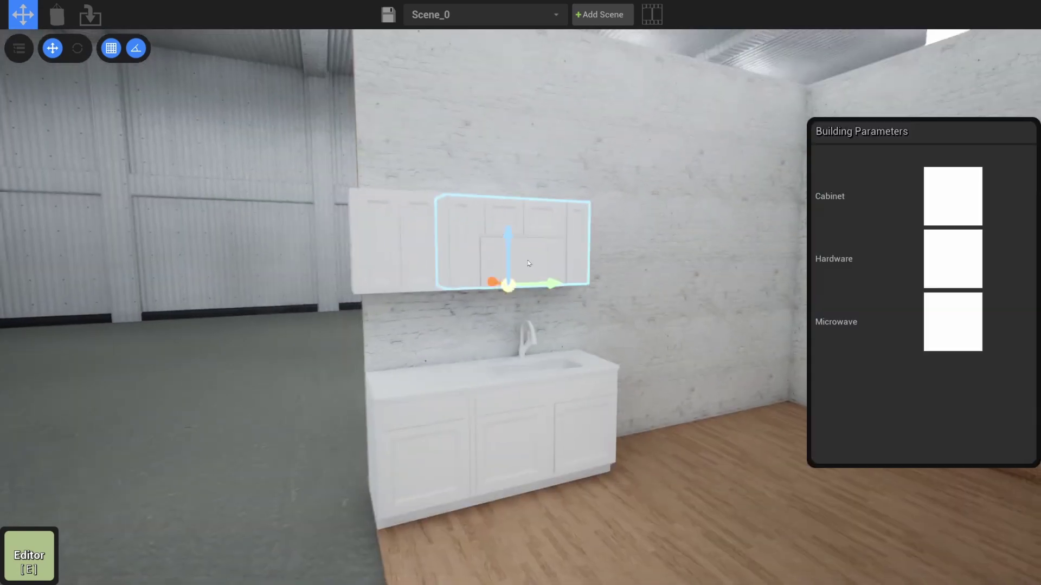
{"action": "mouse_move", "coordinate": [507, 288]}
{"action": "left_mouse_down"}
{"action": "mouse_move", "coordinate": [534, 315]}
{"action": "mouse_move", "coordinate": [676, 275]}
{"action": "mouse_move", "coordinate": [687, 457]}
{"action": "mouse_move", "coordinate": [648, 312]}
{"action": "mouse_move", "coordinate": [687, 404]}
{"action": "mouse_move", "coordinate": [645, 301]}
{"action": "mouse_move", "coordinate": [531, 274]}
{"action": "mouse_move", "coordinate": [508, 286]}
{"action": "left_mouse_up"}
{"action": "key", "text": "w"}
{"action": "key", "text": "d"}
{"action": "key", "text": "d"}
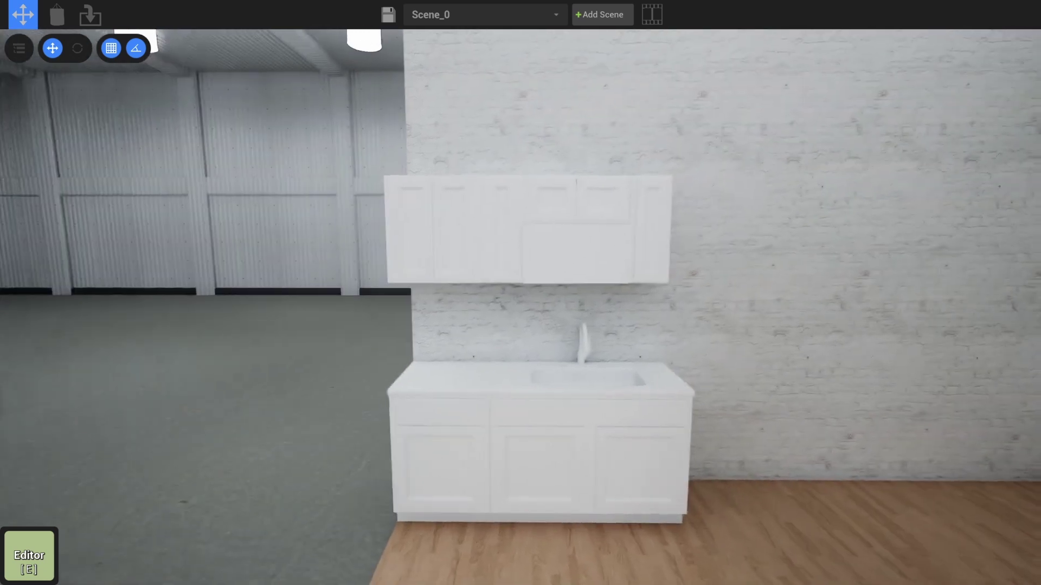